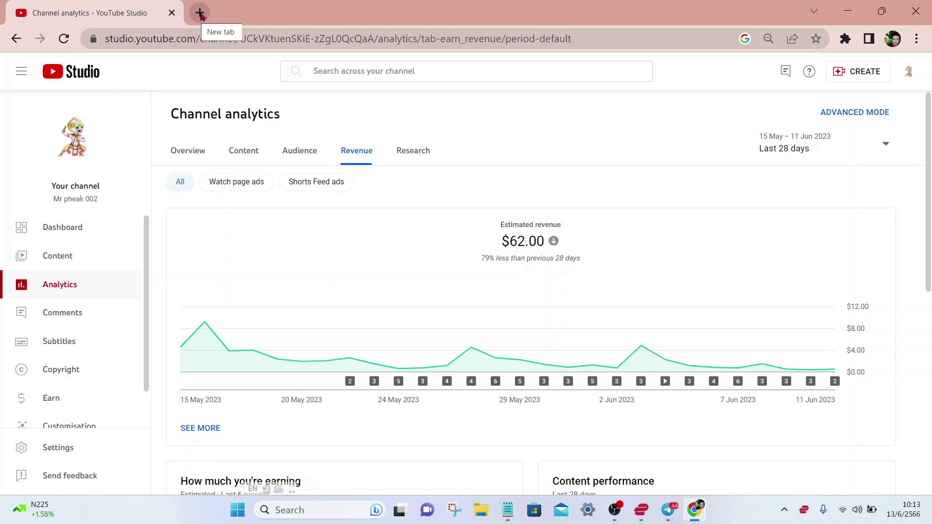
# Open a blank new browser tab beside the YouTube Studio 28-day revenue analytics.
pyautogui.click(200, 13)
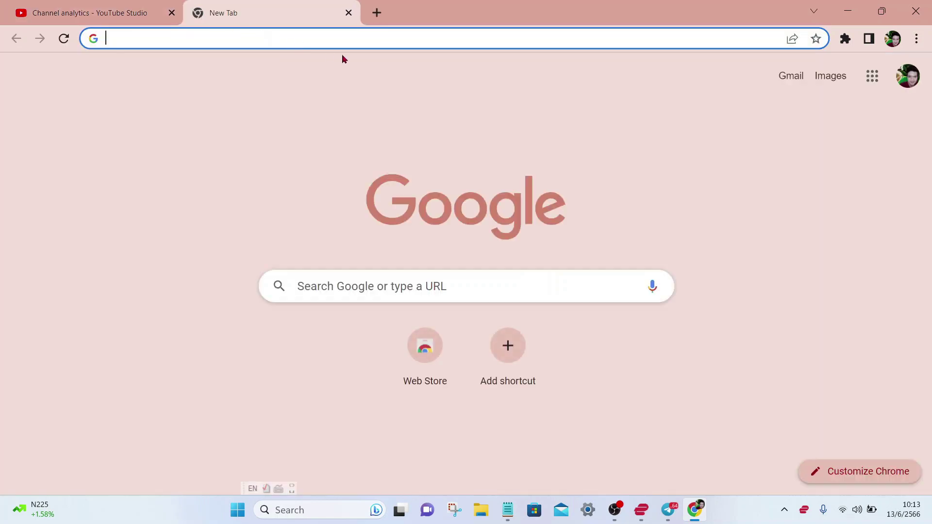
# Search Google for the recent 'adsense' query and show the results in English.
pyautogui.click(323, 287)
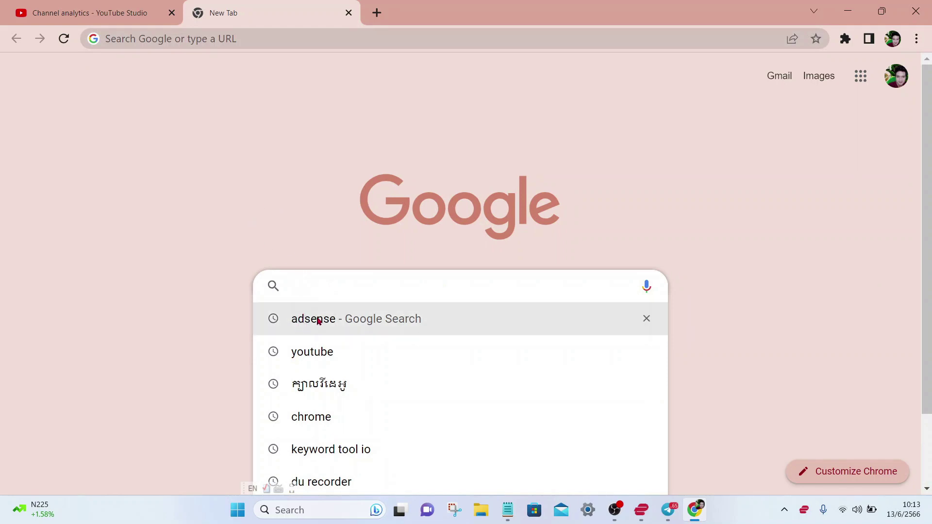
pyautogui.click(300, 328)
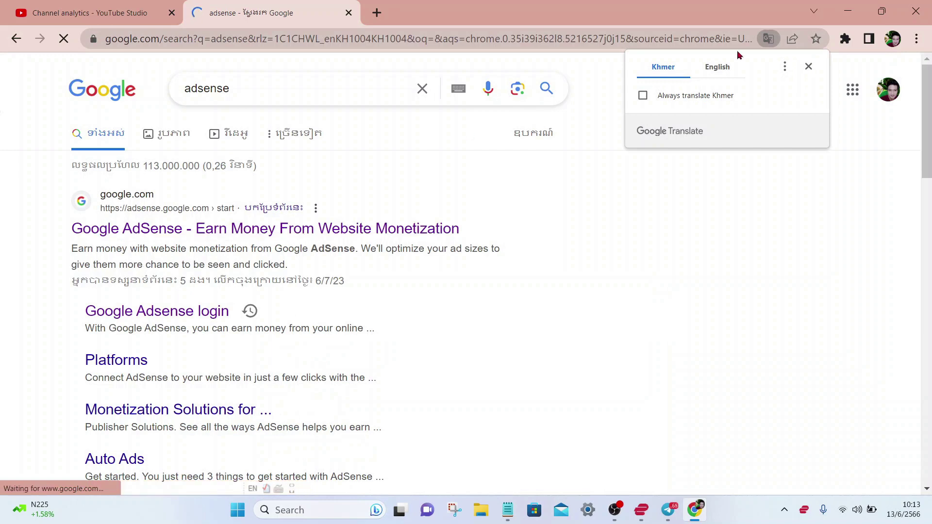
pyautogui.click(722, 72)
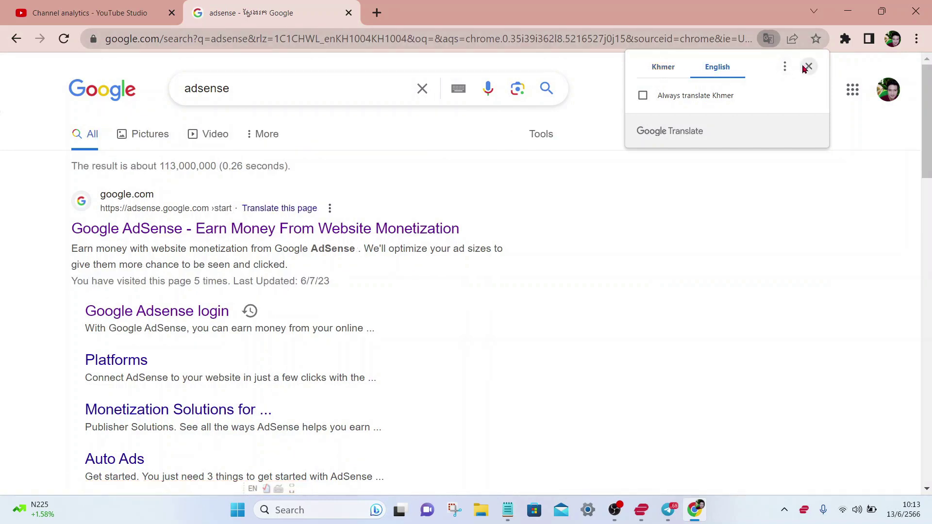
pyautogui.click(807, 66)
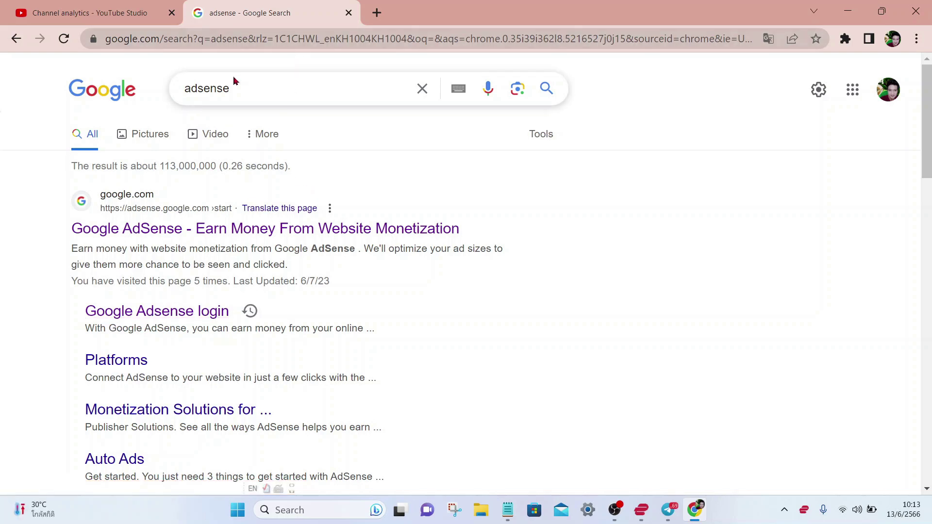
pyautogui.moveTo(237, 87); pyautogui.dragTo(175, 91)
pyautogui.click(270, 78)
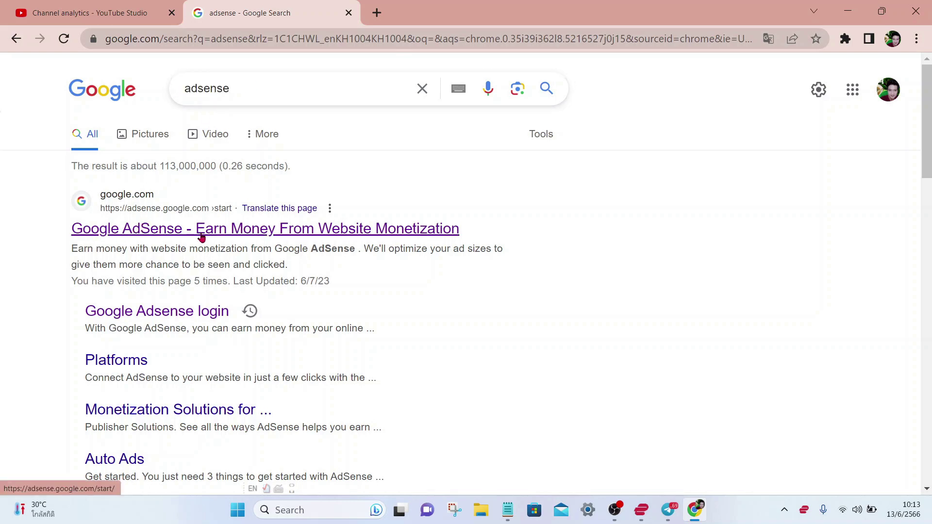
# Open the Google AdSense login result and review the $337.43 YouTube earnings balance.
pyautogui.click(170, 320)
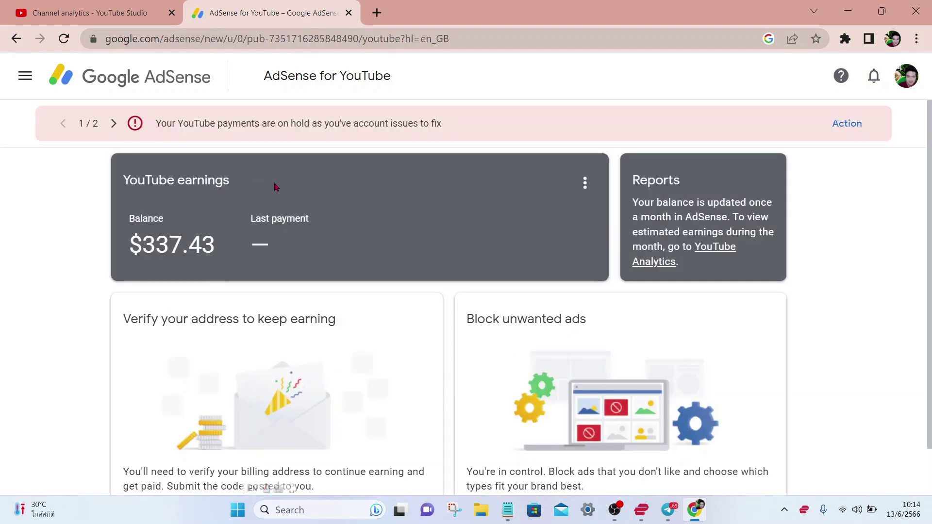
pyautogui.moveTo(138, 246); pyautogui.dragTo(183, 248)
pyautogui.moveTo(193, 238); pyautogui.dragTo(224, 240)
pyautogui.moveTo(257, 245); pyautogui.dragTo(300, 256)
pyautogui.click(358, 191)
pyautogui.scroll(-1, 423, 322)
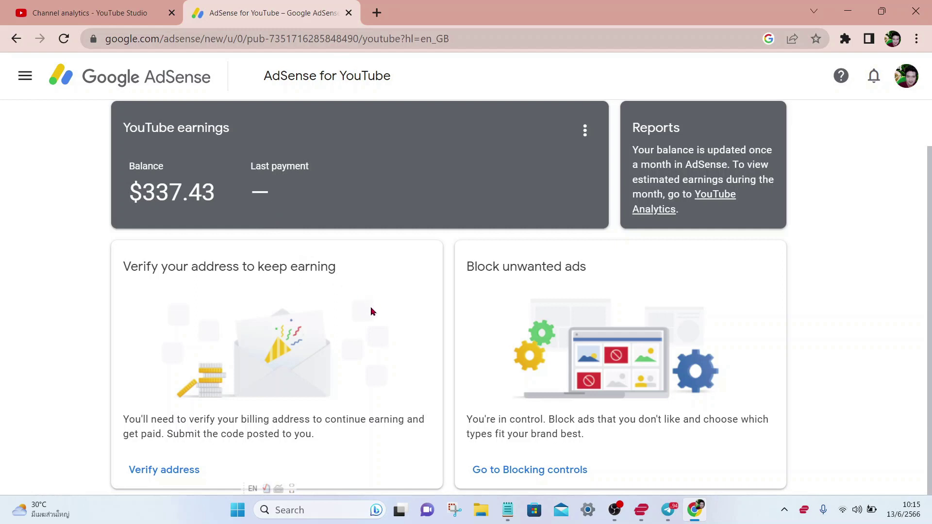
pyautogui.scroll(1, 371, 311)
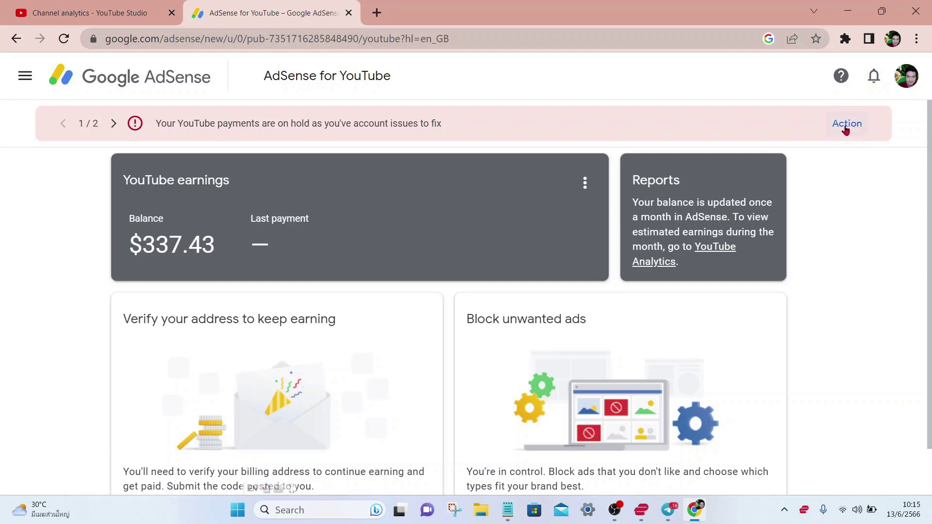
# View the account issues blocking payments, then return to the AdSense for YouTube home.
pyautogui.click(845, 126)
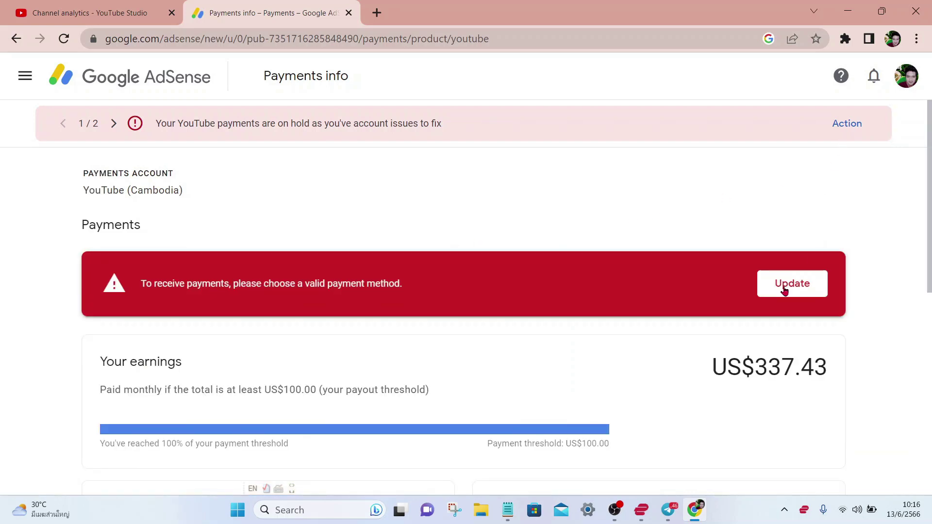
pyautogui.click(16, 38)
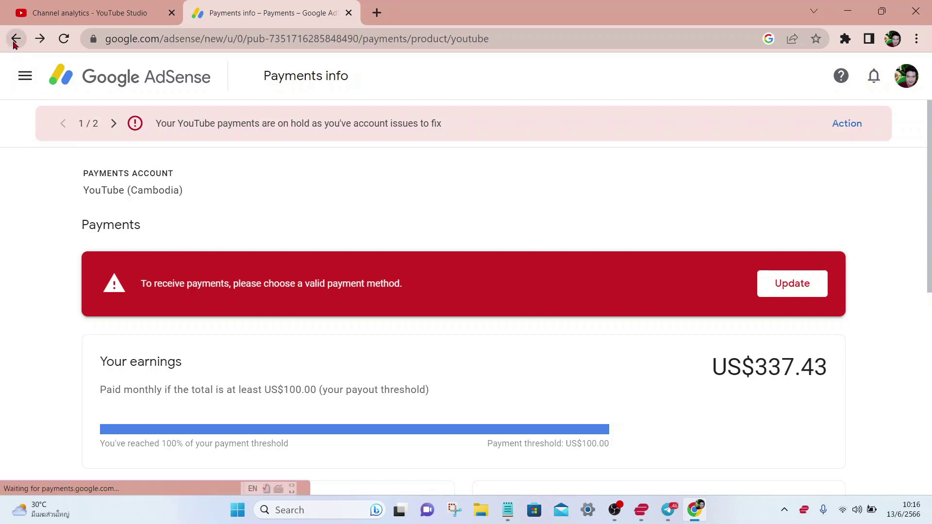
pyautogui.scroll(-2, 437, 280)
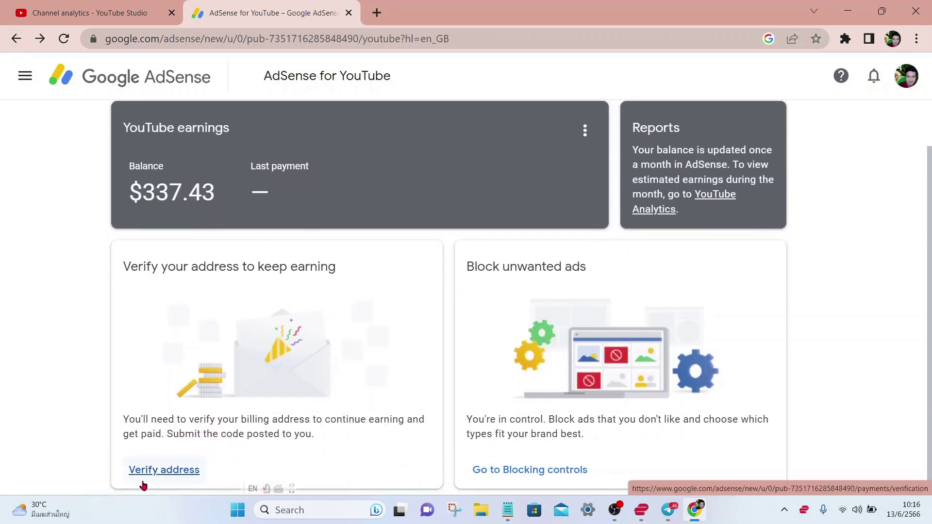
# Open address verification and review the Completed identity check and PIN mailing address.
pyautogui.click(156, 476)
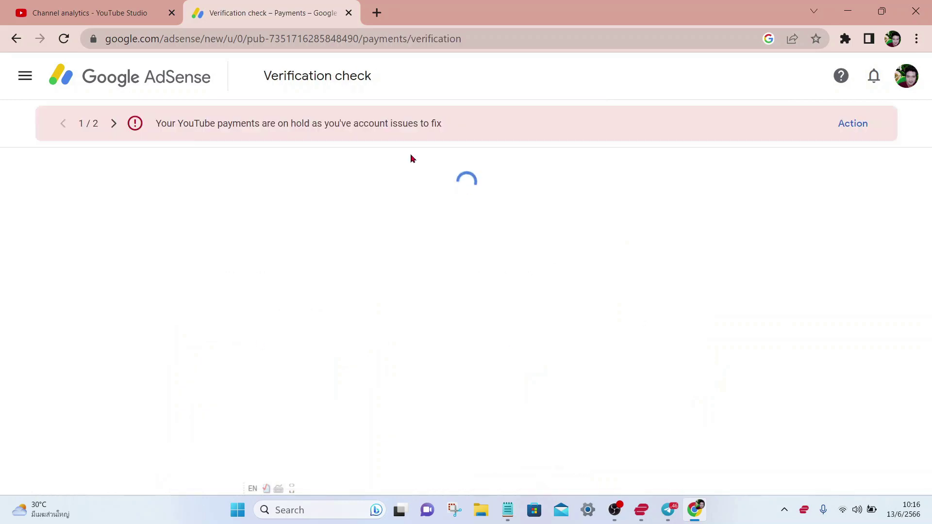
pyautogui.scroll(-3, 362, 371)
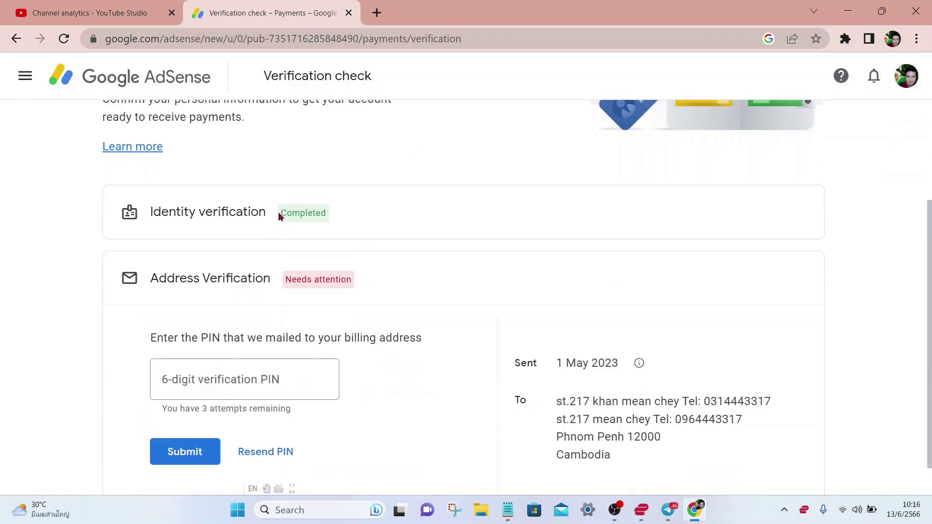
pyautogui.moveTo(280, 216); pyautogui.dragTo(343, 218)
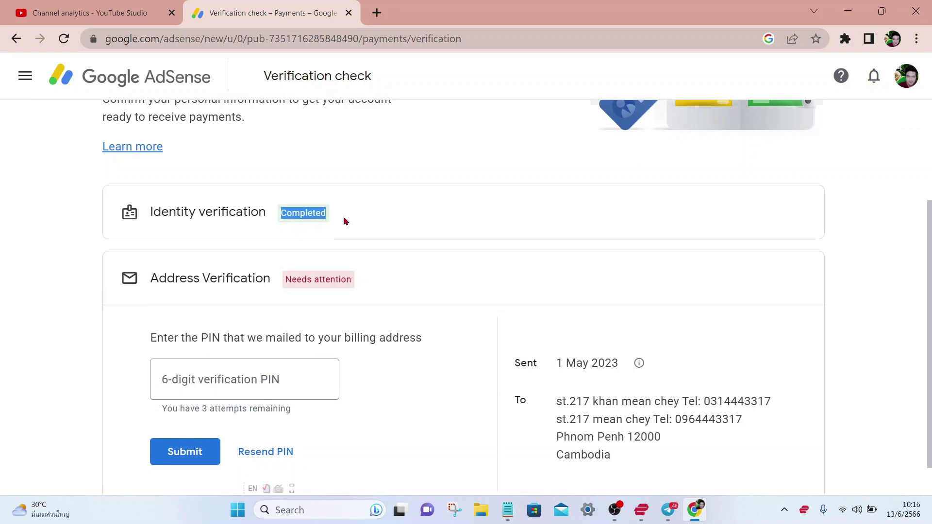
pyautogui.click(349, 212)
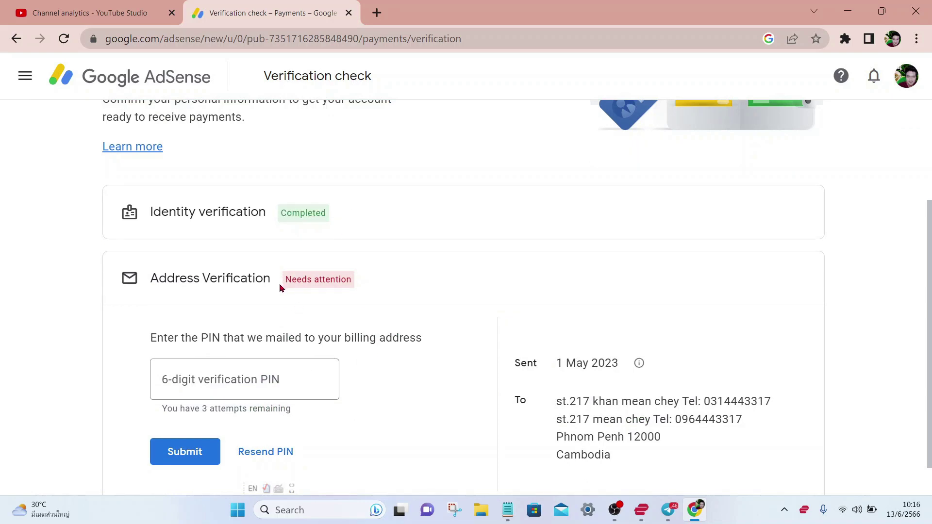
pyautogui.moveTo(539, 403); pyautogui.dragTo(787, 450)
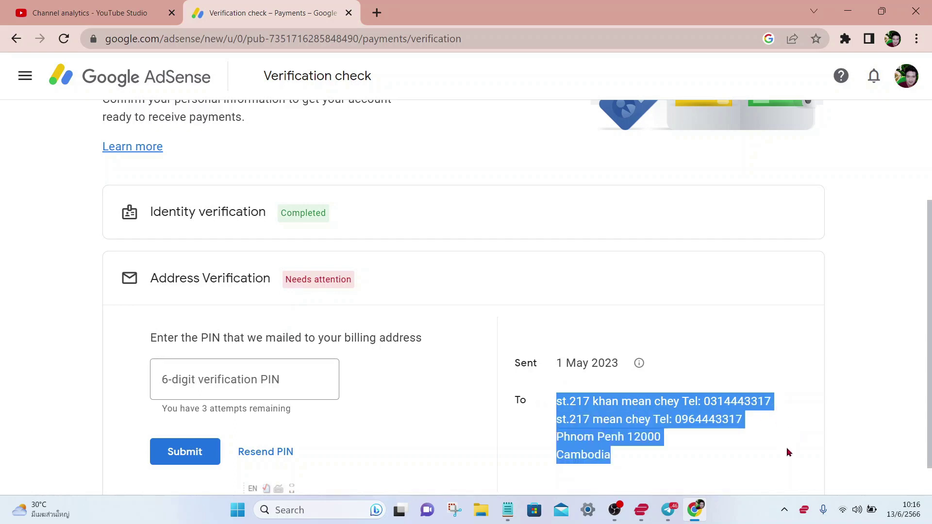
pyautogui.click(523, 424)
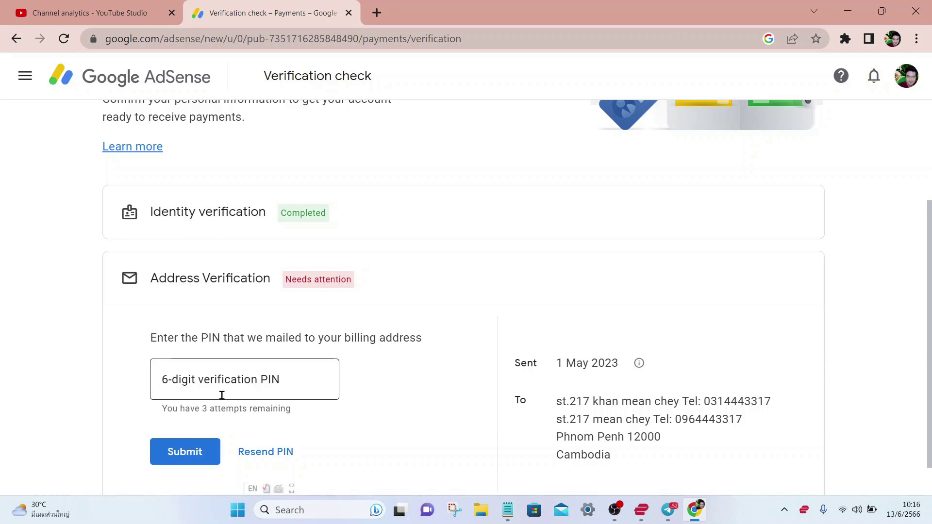
# Submit the mailed 6-digit PIN and reload to confirm address verification is Completed.
pyautogui.click(171, 380)
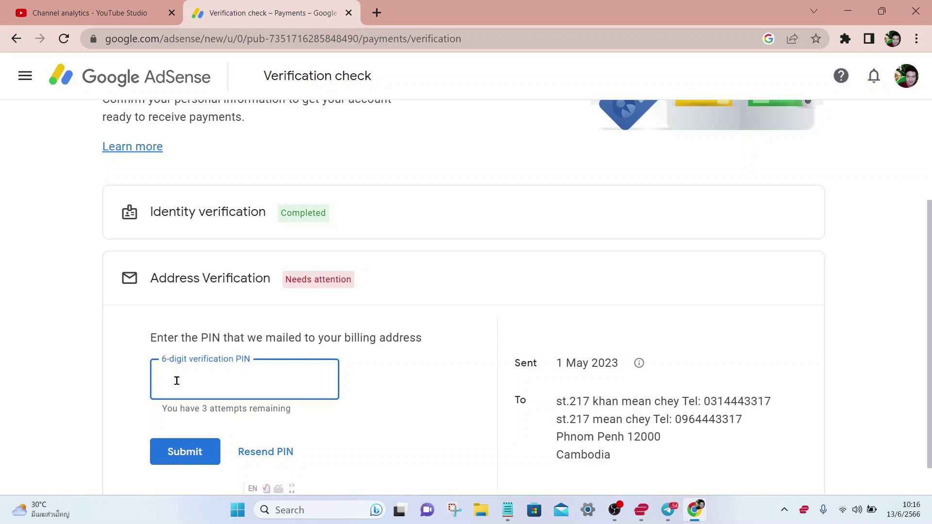
pyautogui.click(196, 455)
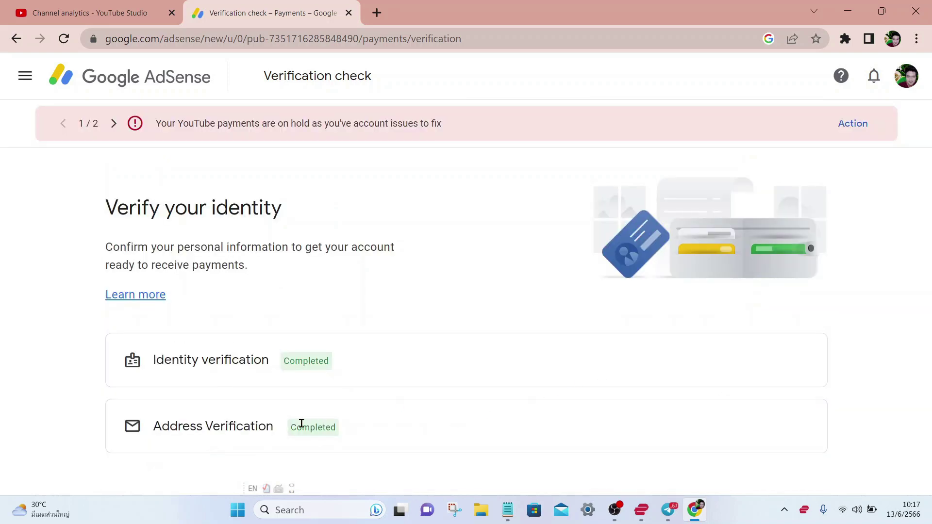
pyautogui.moveTo(279, 431); pyautogui.dragTo(348, 431)
pyautogui.click(393, 411)
pyautogui.click(64, 40)
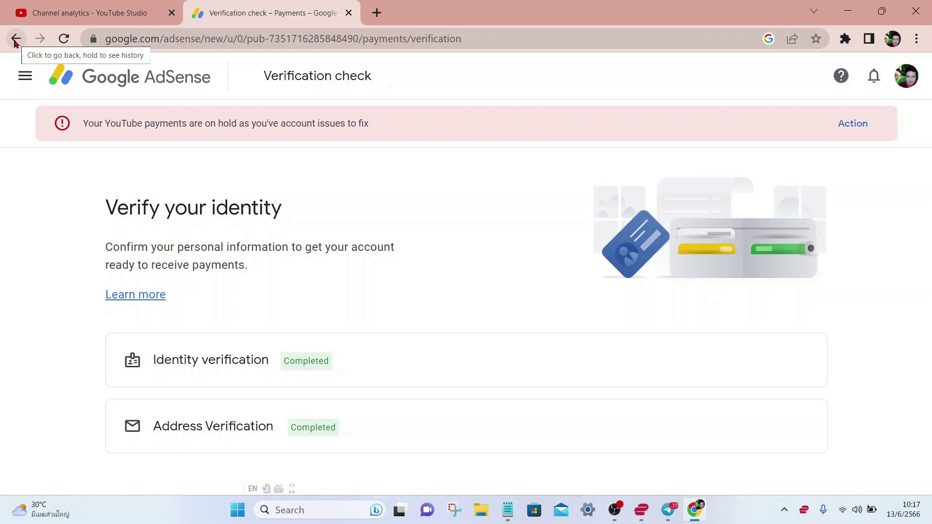
# Return to the AdSense home and open the payments info behind the payment hold.
pyautogui.click(15, 40)
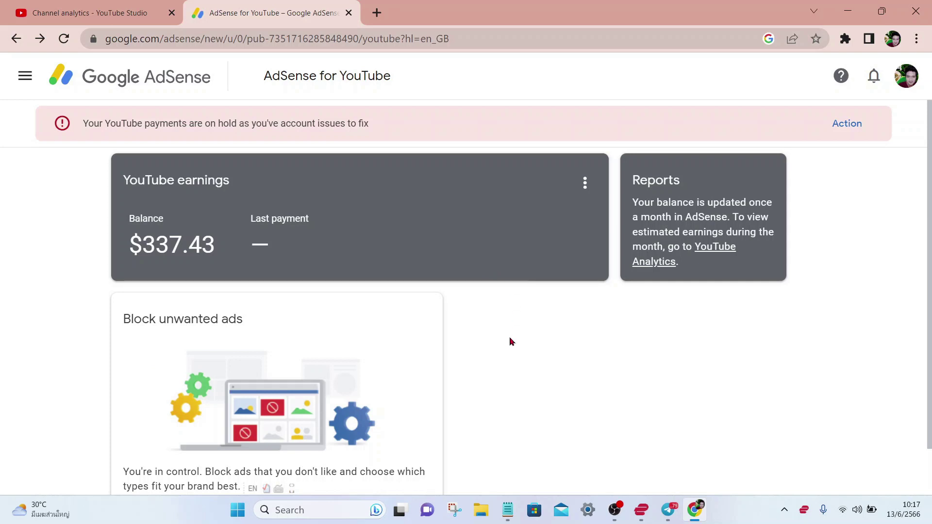
pyautogui.scroll(-1, 510, 342)
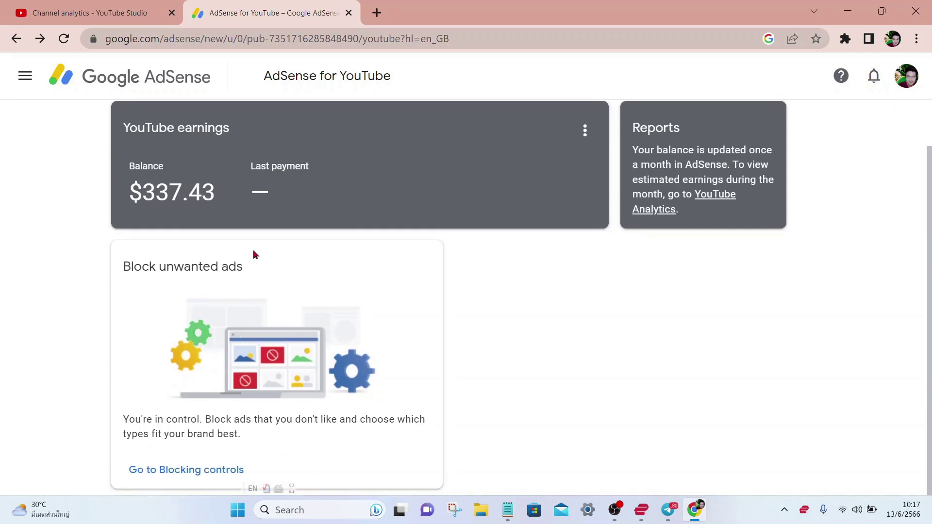
pyautogui.scroll(1, 482, 269)
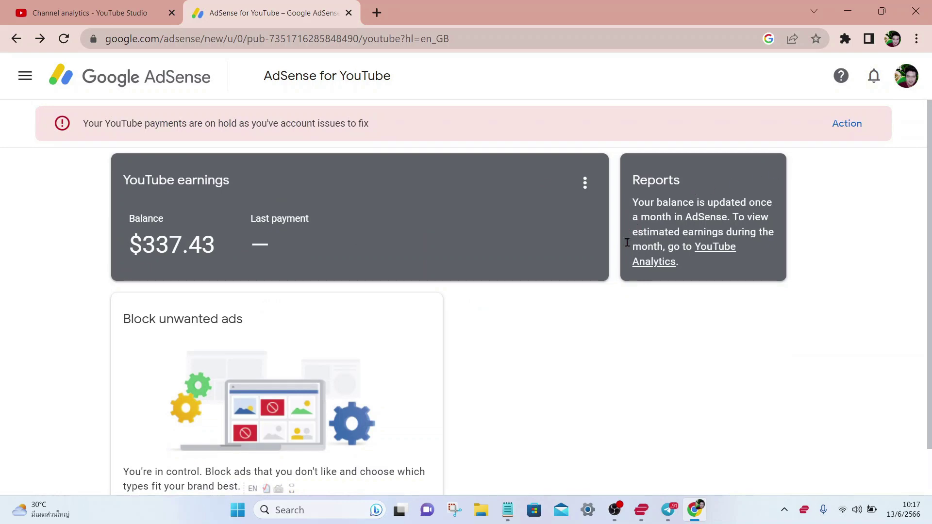
pyautogui.scroll(-1, 538, 329)
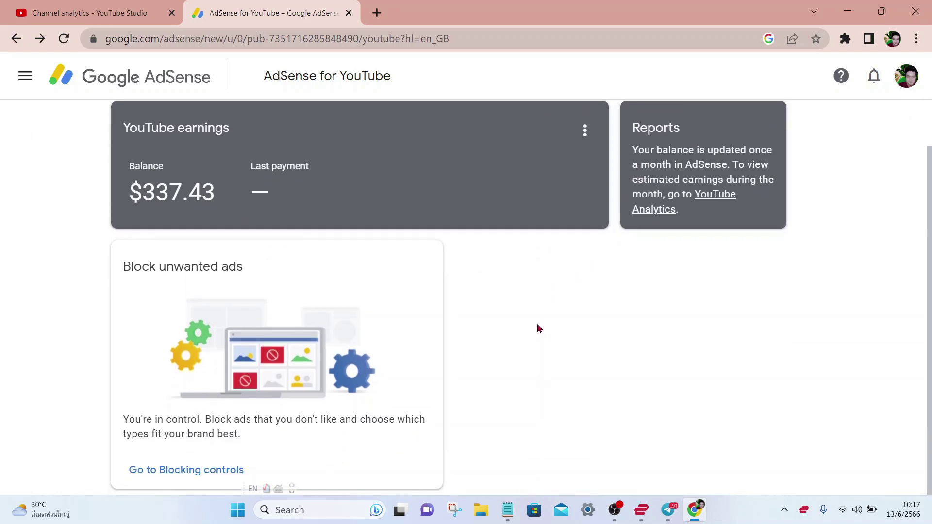
pyautogui.scroll(1, 538, 329)
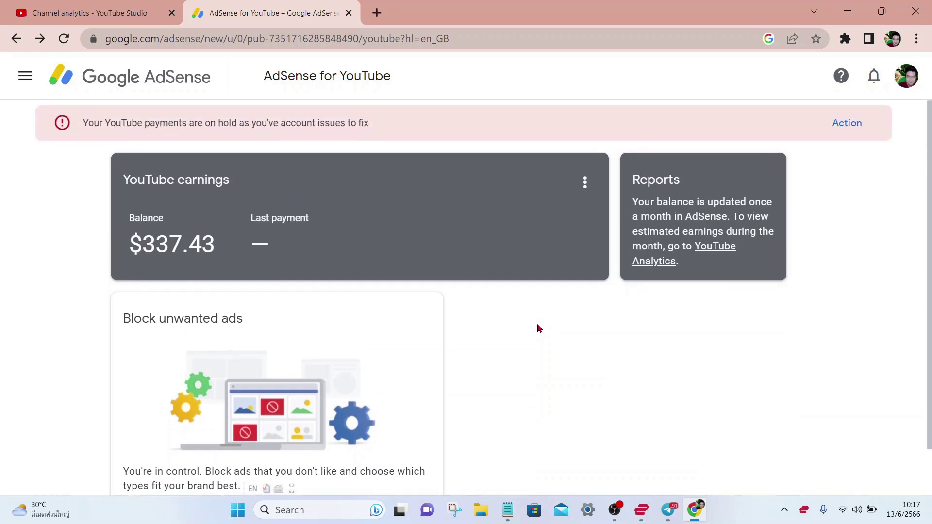
pyautogui.click(849, 124)
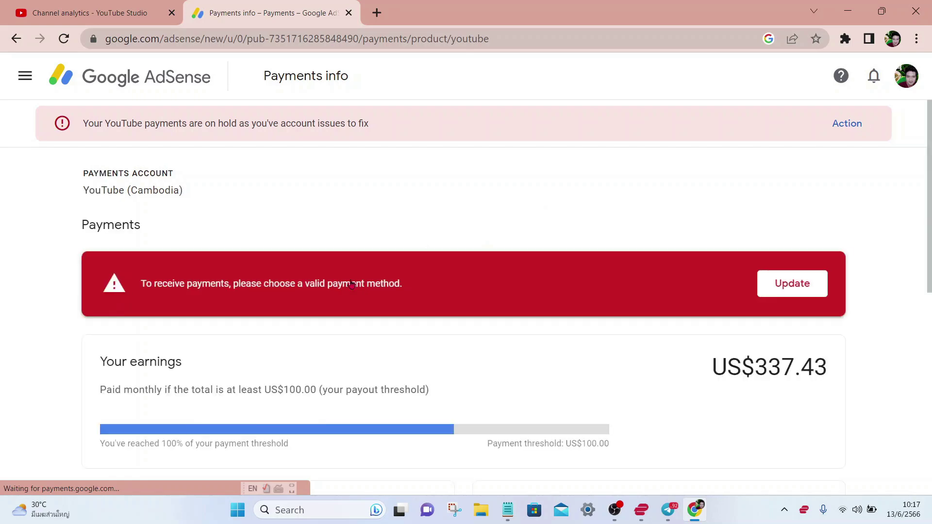
pyautogui.scroll(-3, 352, 284)
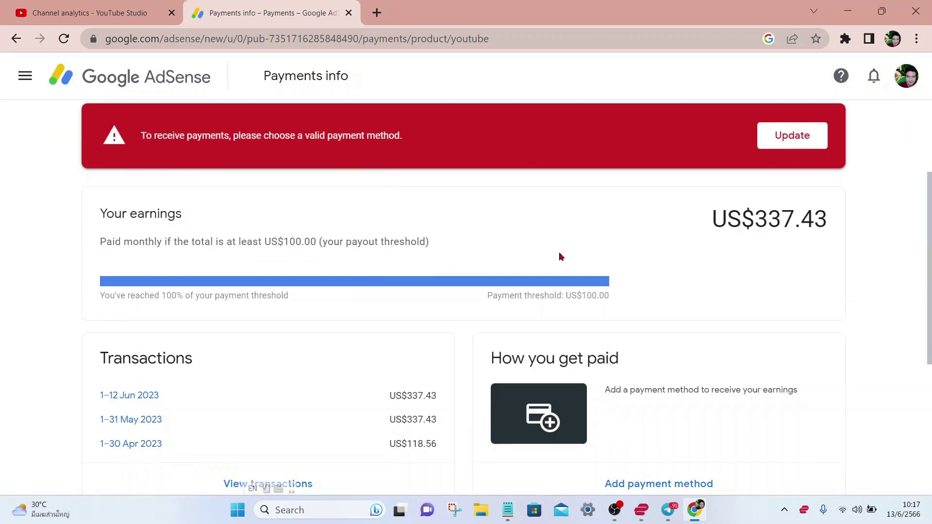
pyautogui.scroll(-4, 558, 256)
pyautogui.scroll(1, 560, 258)
pyautogui.scroll(-1, 559, 258)
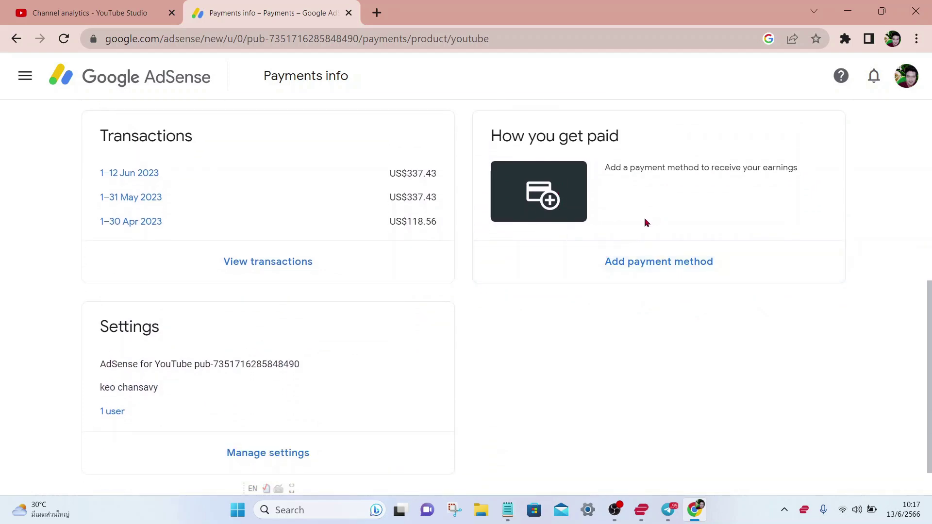
pyautogui.scroll(2, 646, 223)
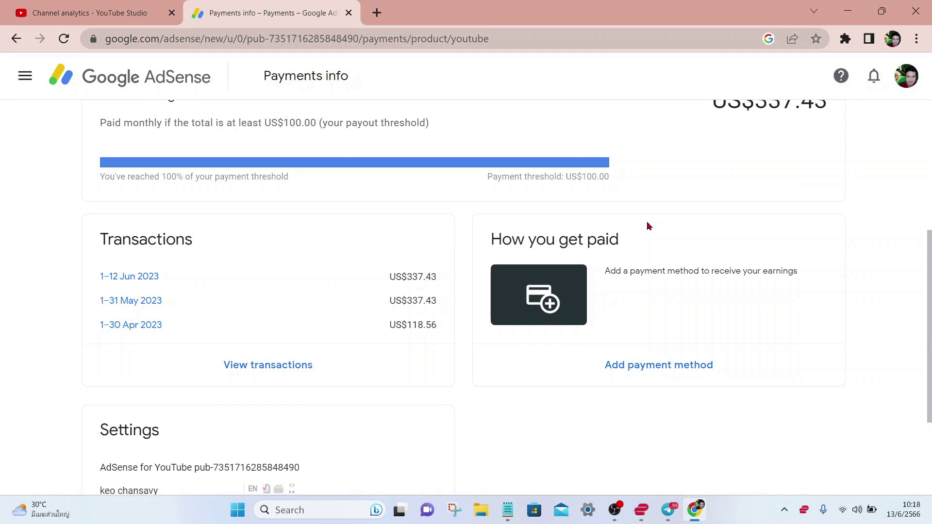
pyautogui.scroll(3, 664, 220)
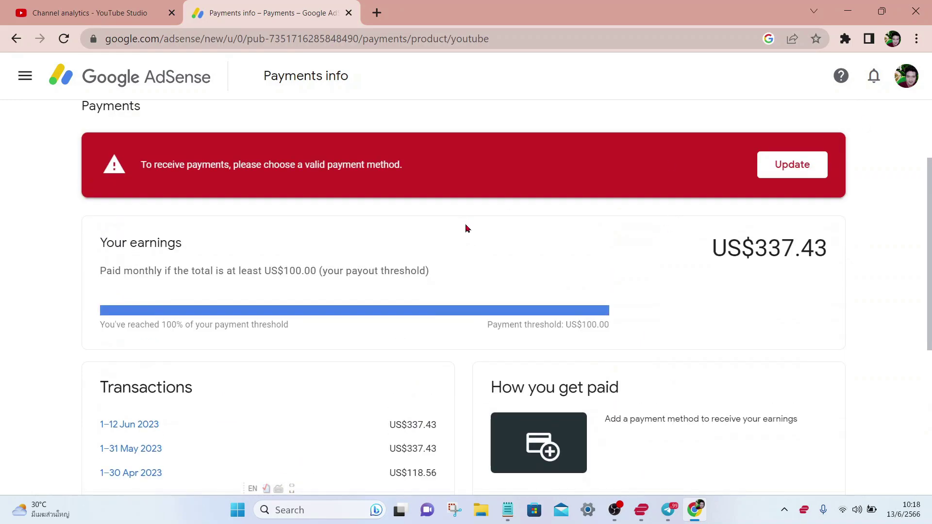
# Reopen Payments info from the navigation menu and bring How you get paid into view.
pyautogui.click(23, 79)
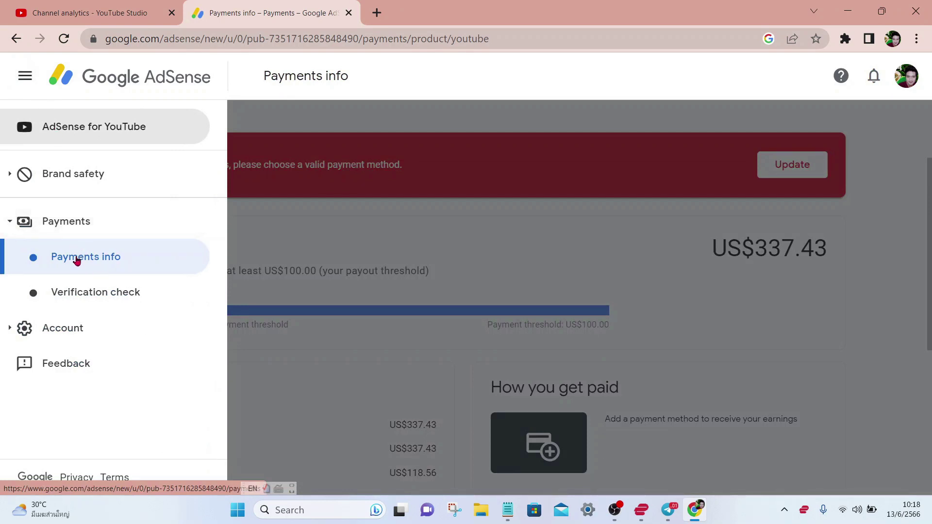
pyautogui.click(77, 258)
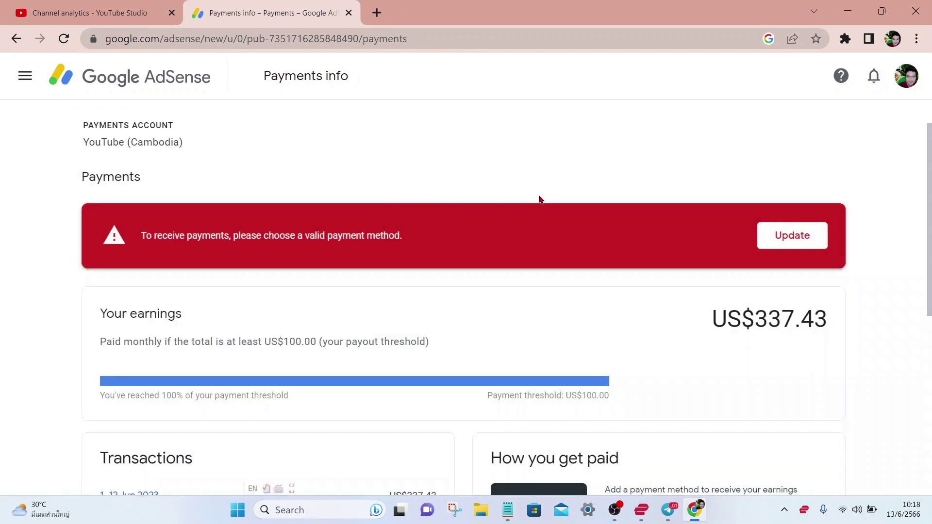
pyautogui.scroll(-5, 708, 325)
pyautogui.scroll(1, 709, 327)
pyautogui.scroll(-1, 708, 327)
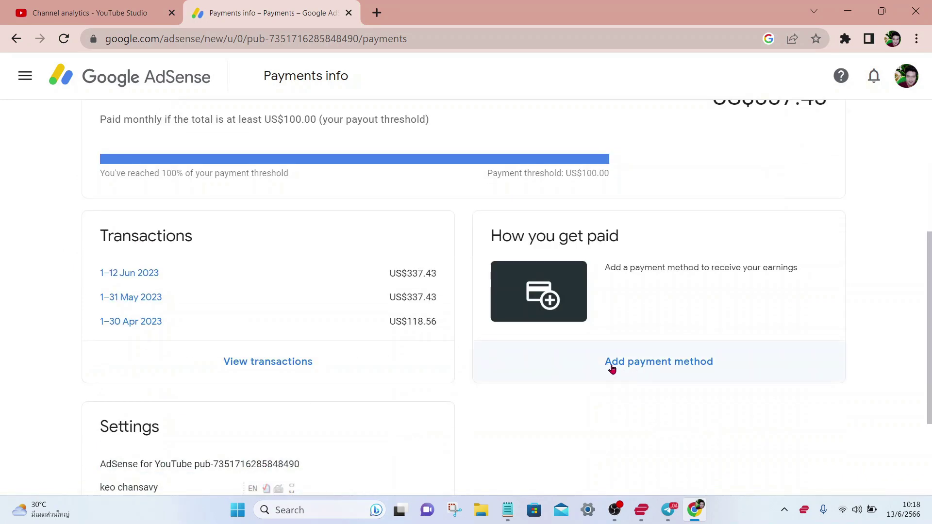
# Begin a new wire-transfer payment method and place the cursor in Name on bank account.
pyautogui.click(669, 366)
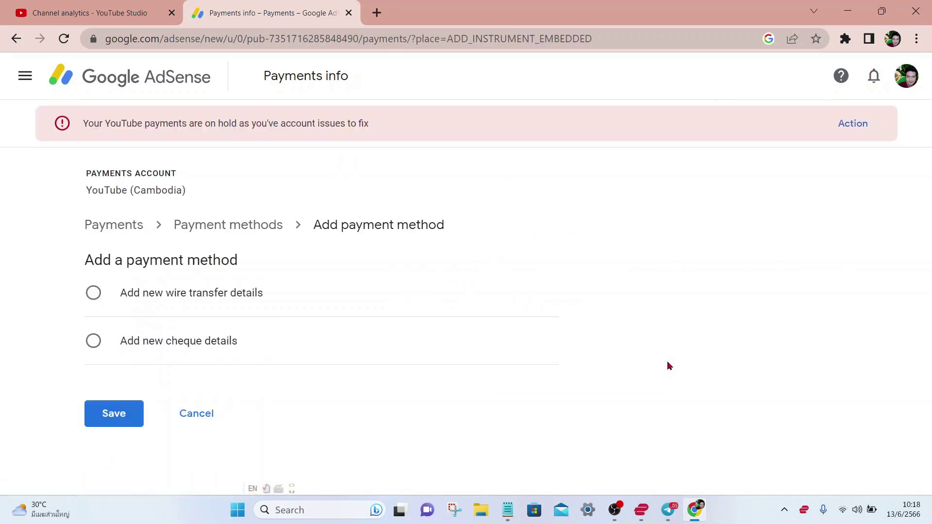
pyautogui.click(125, 295)
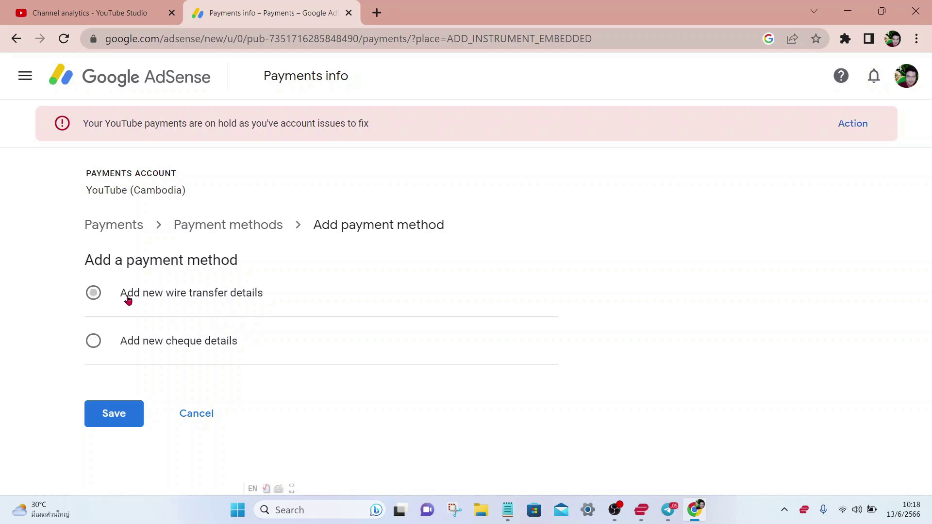
pyautogui.click(94, 295)
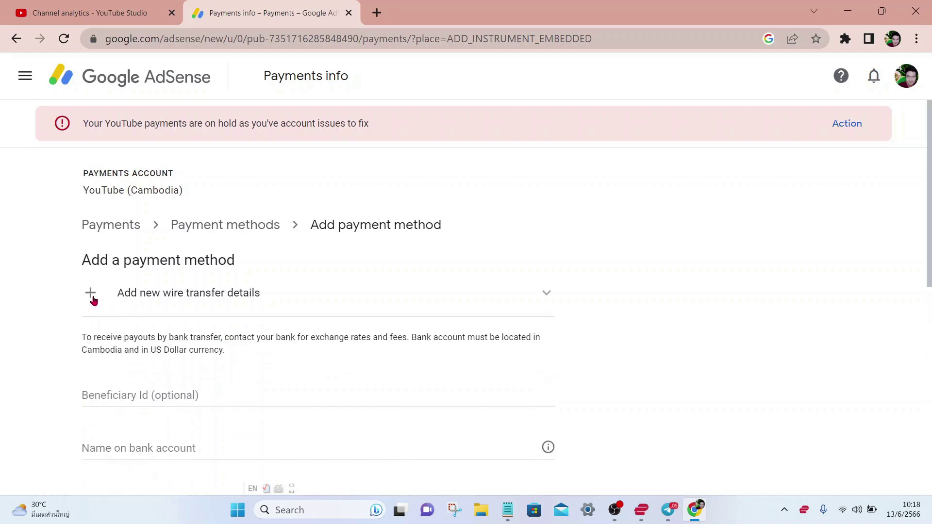
pyautogui.scroll(-4, 409, 328)
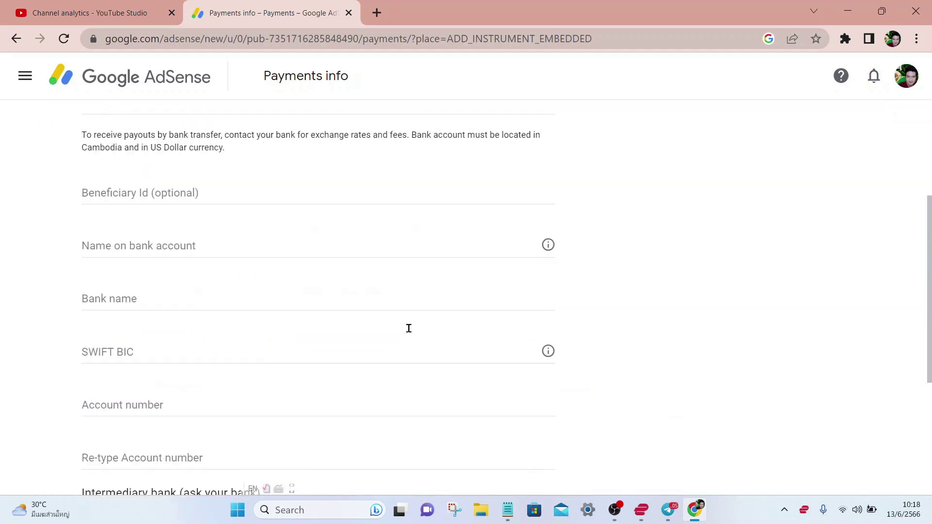
pyautogui.scroll(3, 408, 327)
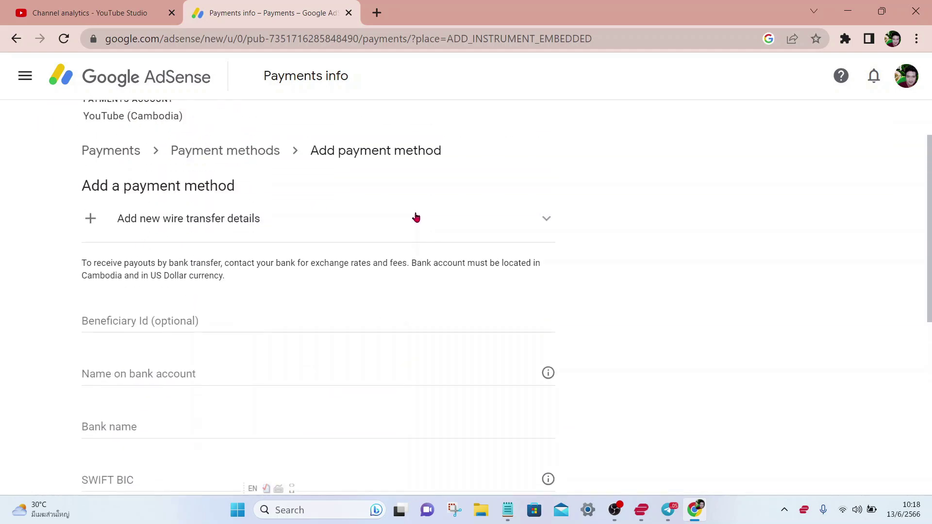
pyautogui.scroll(-1, 136, 333)
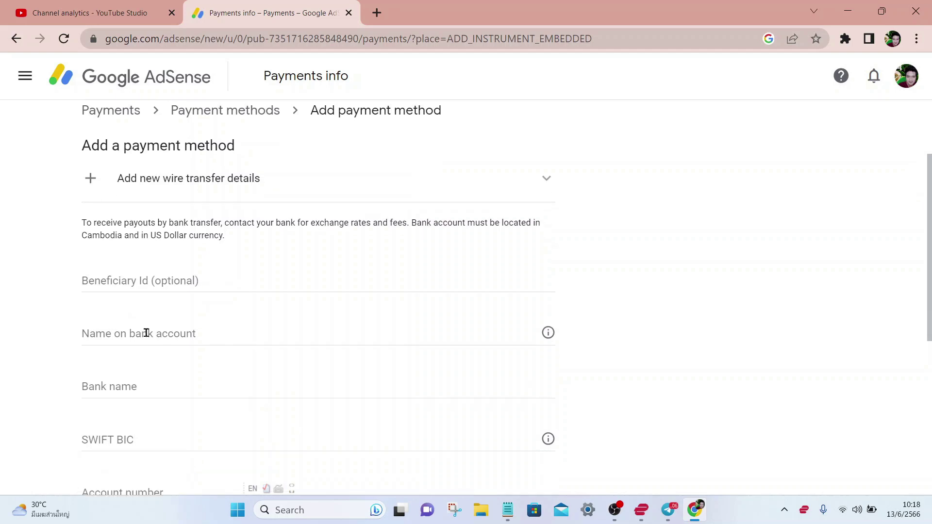
pyautogui.moveTo(200, 247); pyautogui.dragTo(104, 240)
pyautogui.click(76, 261)
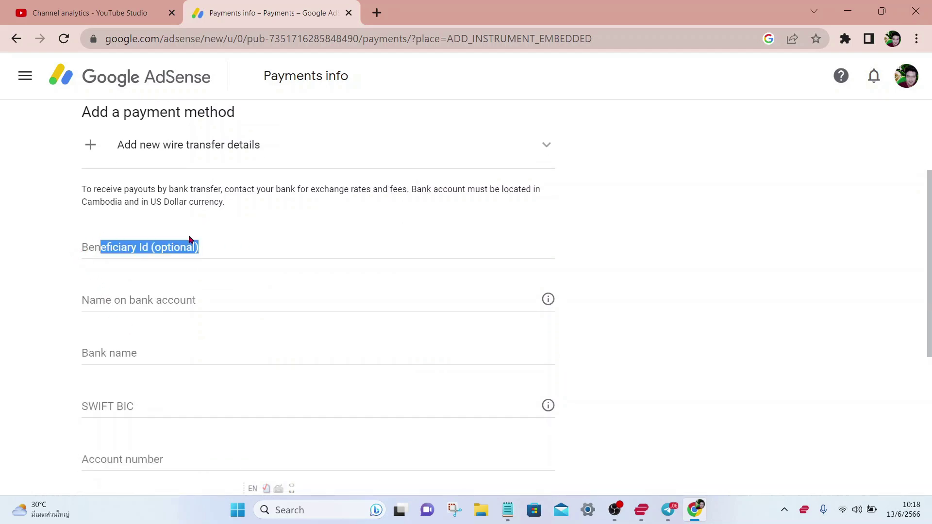
pyautogui.click(176, 297)
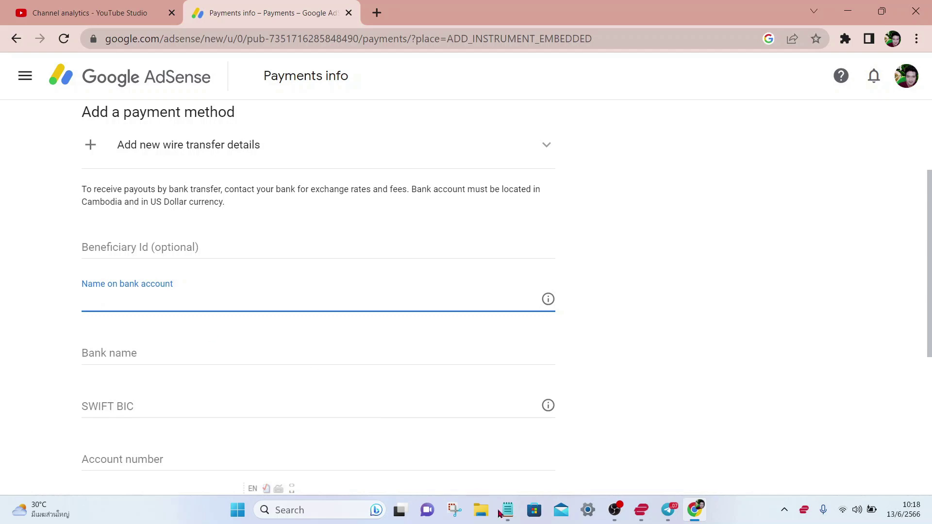
pyautogui.moveTo(518, 521)
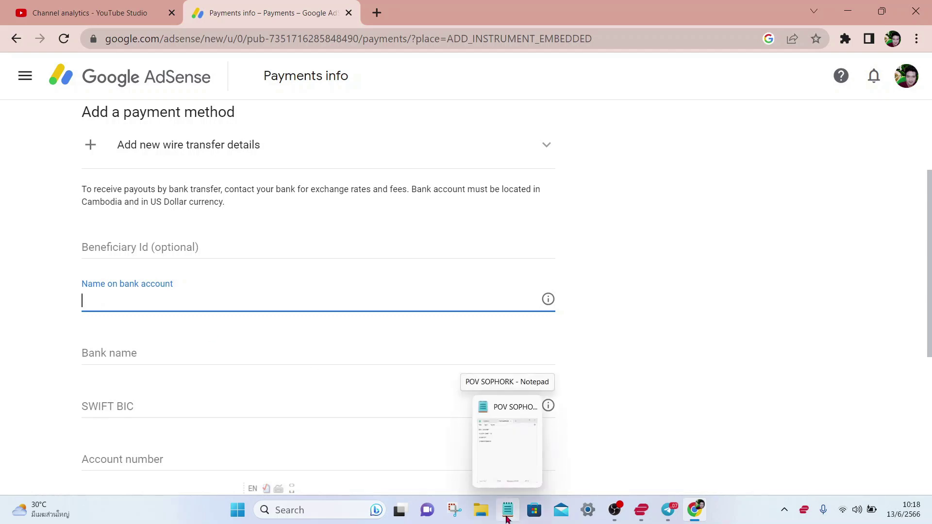
# Copy the account holder's name from the notes into the Name on bank account field.
pyautogui.click(506, 519)
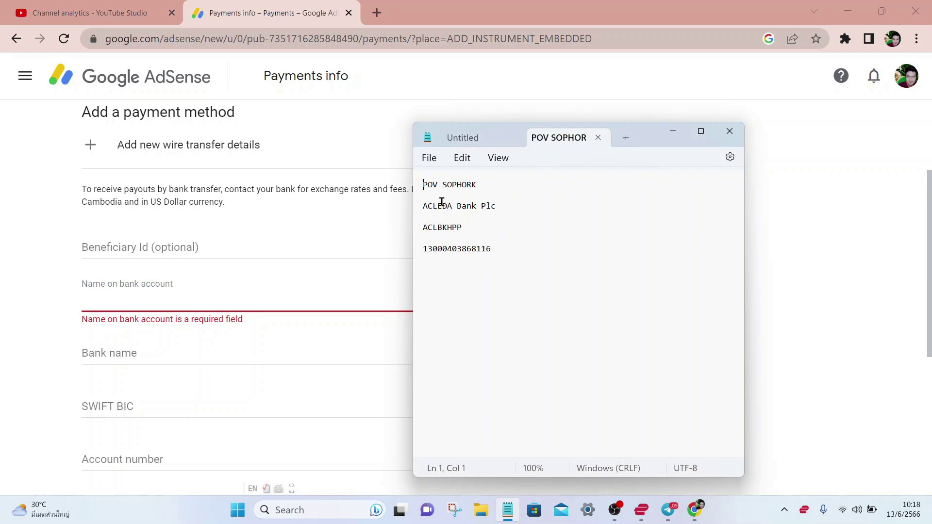
pyautogui.moveTo(423, 187); pyautogui.dragTo(483, 181)
pyautogui.rightClick(453, 188)
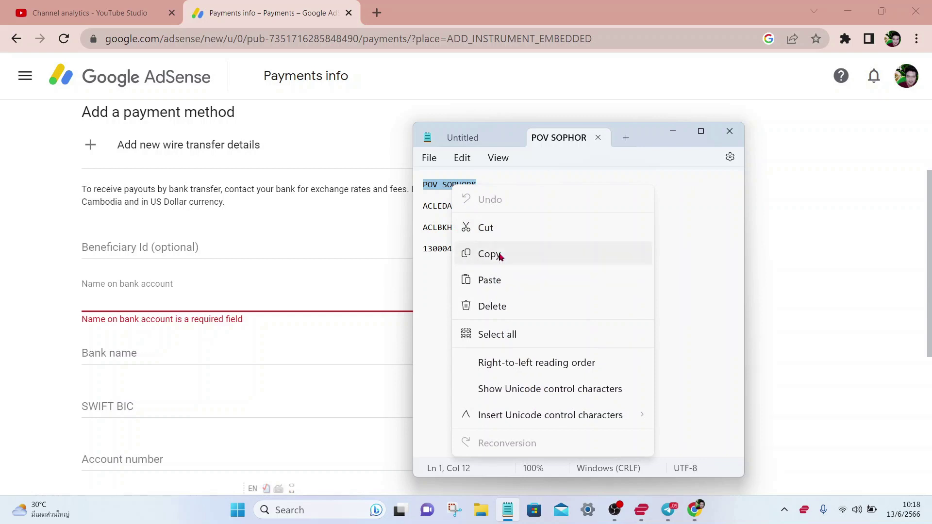
pyautogui.click(490, 254)
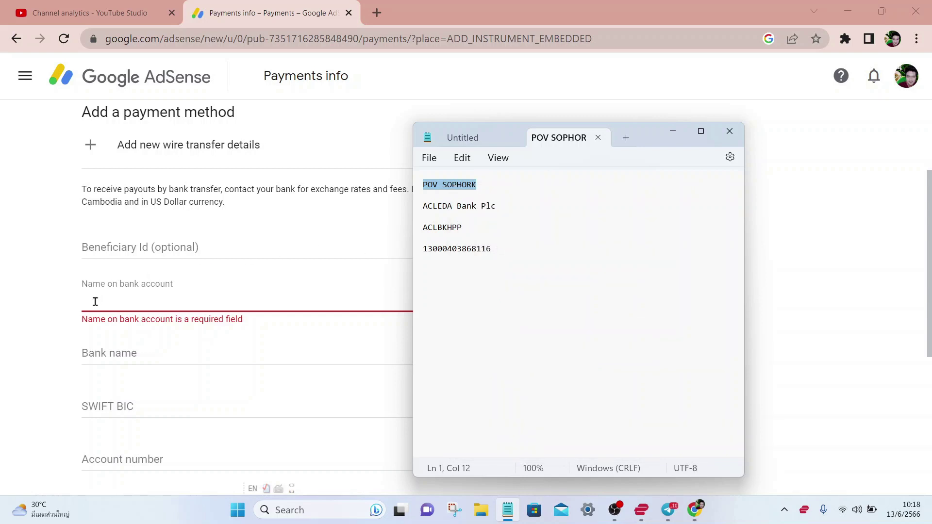
pyautogui.click(95, 301)
pyautogui.rightClick(94, 302)
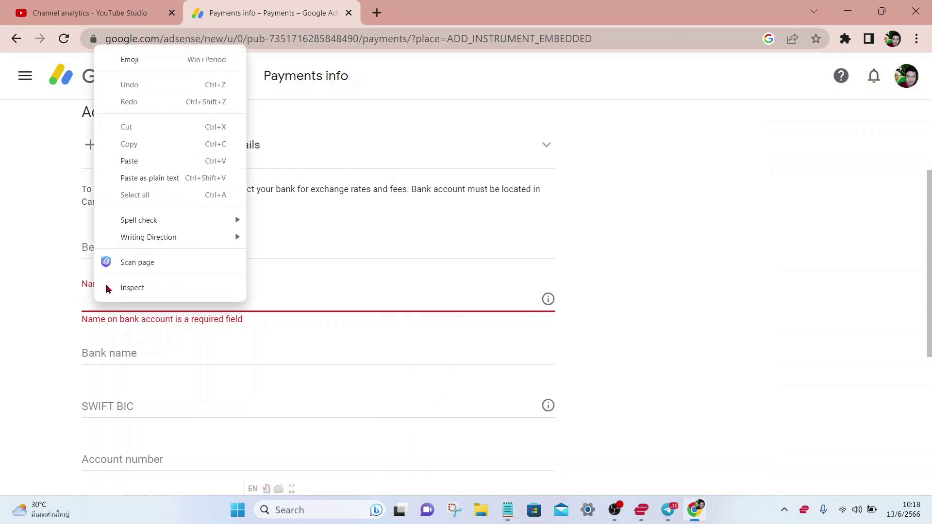
pyautogui.click(145, 164)
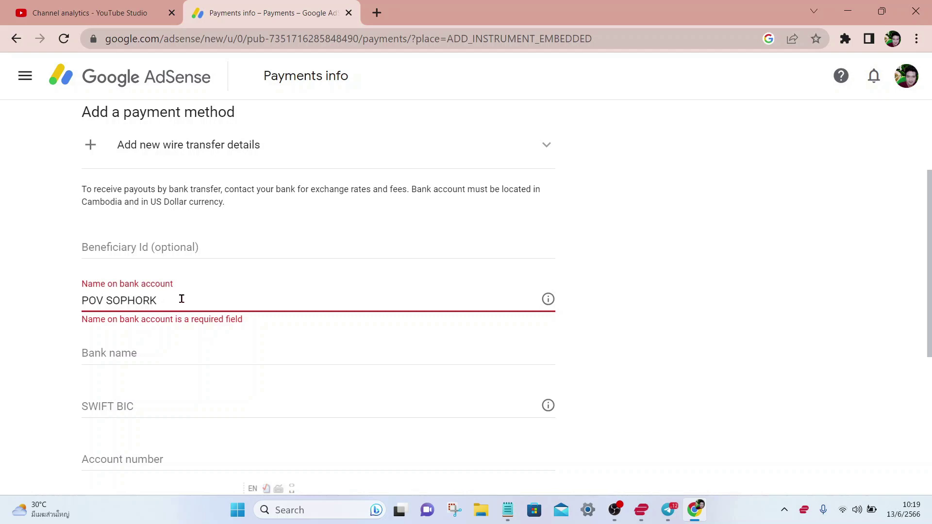
# Copy ACLEDA Bank Plc from the notes into the Bank name field.
pyautogui.click(92, 355)
pyautogui.click(508, 510)
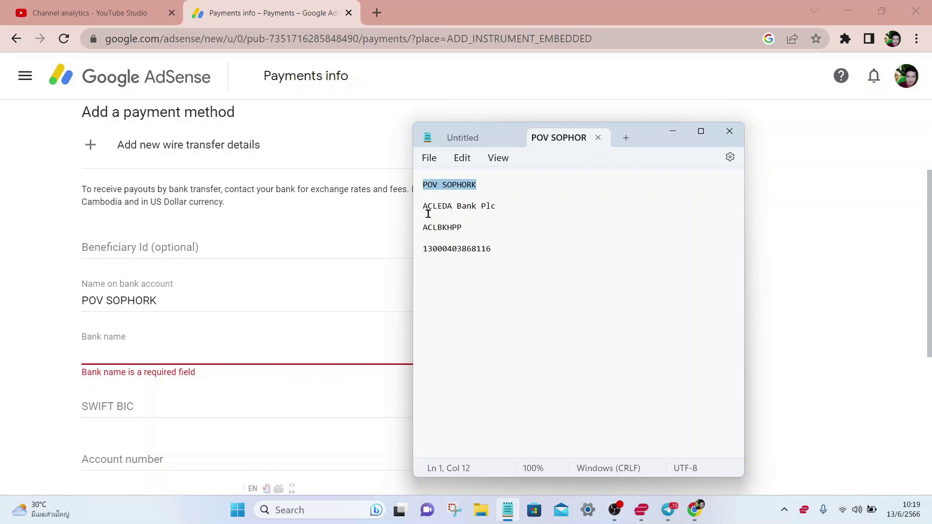
pyautogui.tripleClick(416, 212)
pyautogui.rightClick(443, 214)
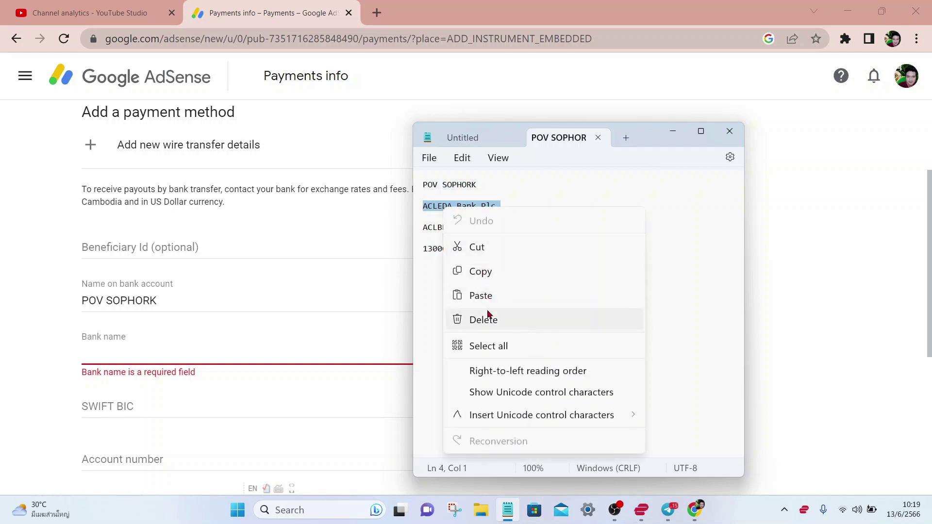
pyautogui.click(489, 272)
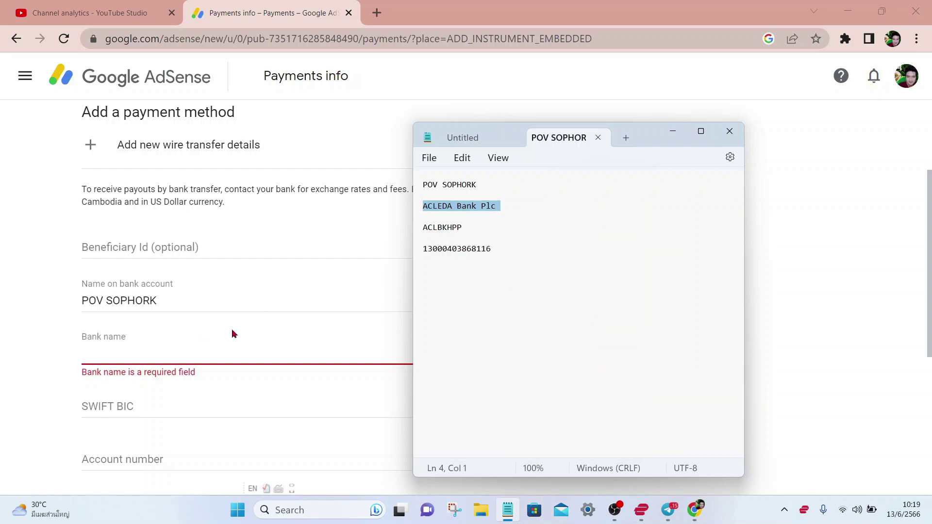
pyautogui.rightClick(94, 351)
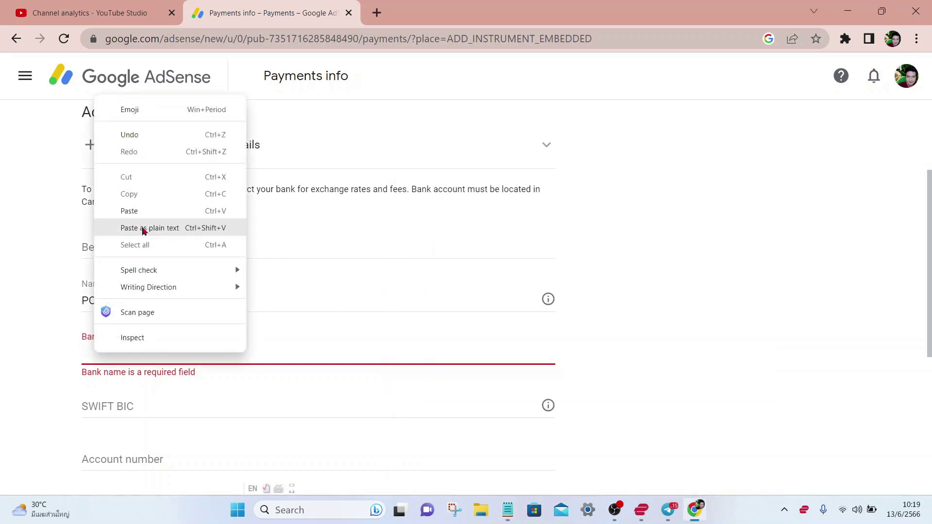
pyautogui.click(146, 209)
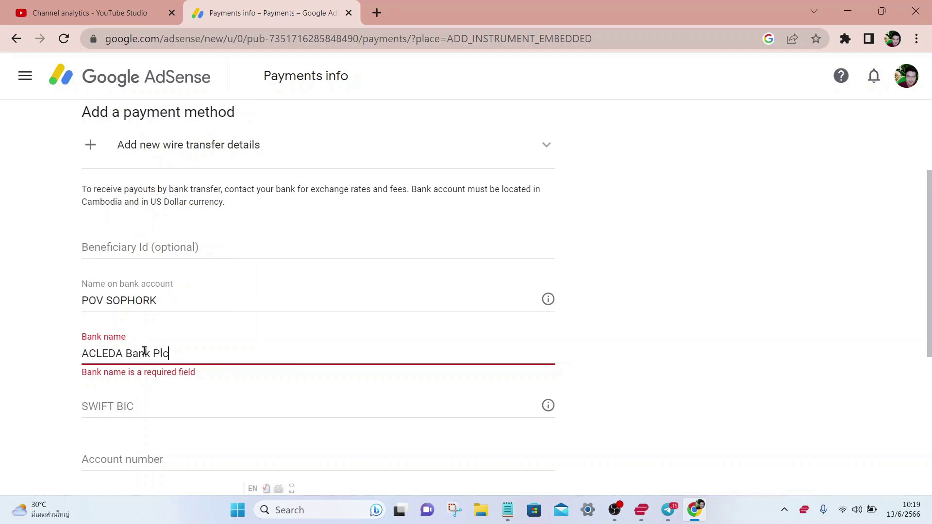
pyautogui.scroll(-3, 171, 402)
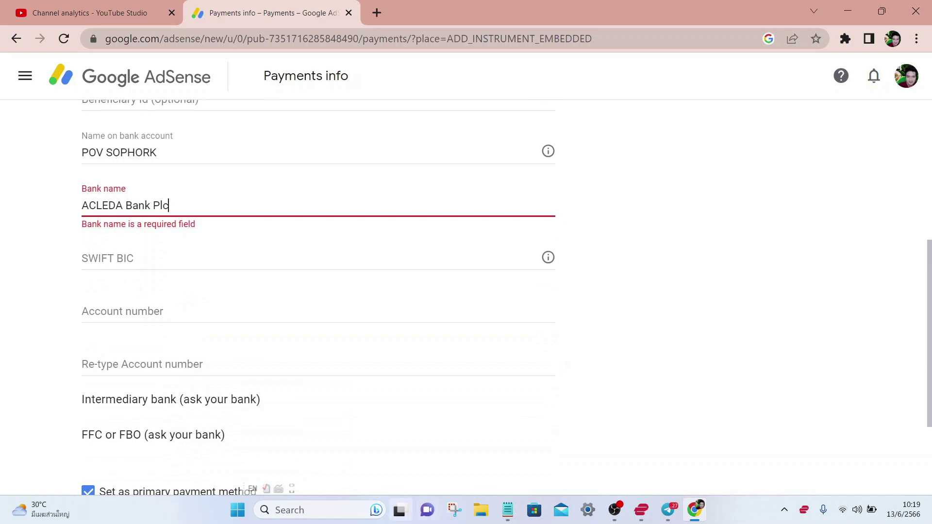
# Paste the SWIFT code ACLBKHPP from the notes into the SWIFT BIC field.
pyautogui.click(507, 509)
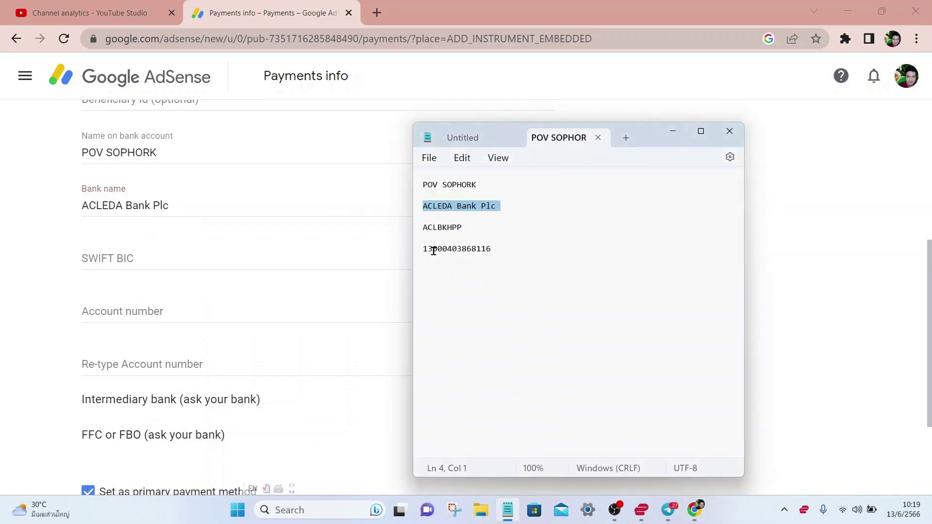
pyautogui.moveTo(423, 227); pyautogui.dragTo(462, 227)
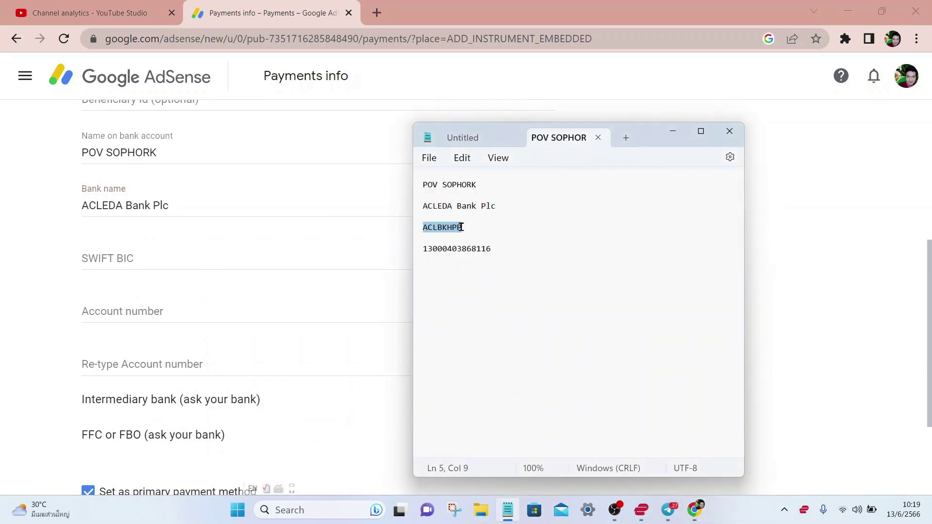
pyautogui.rightClick(447, 229)
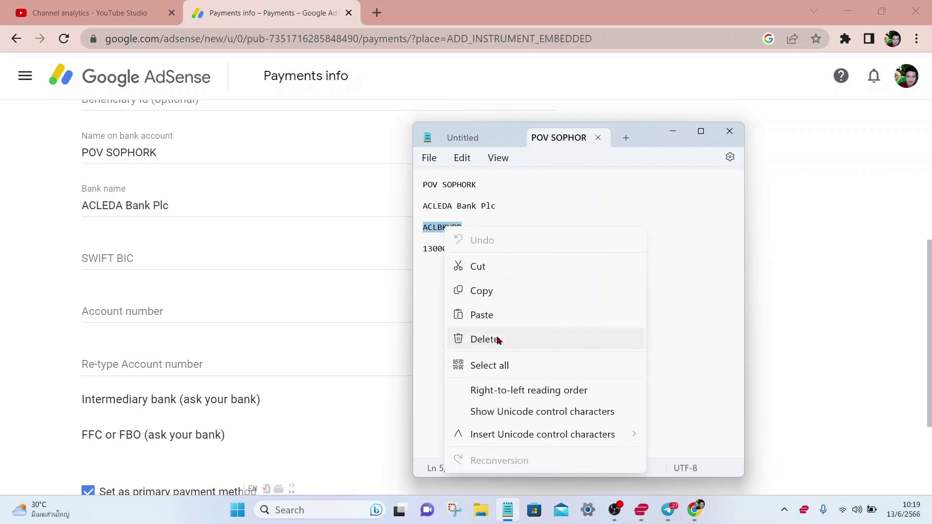
pyautogui.click(488, 292)
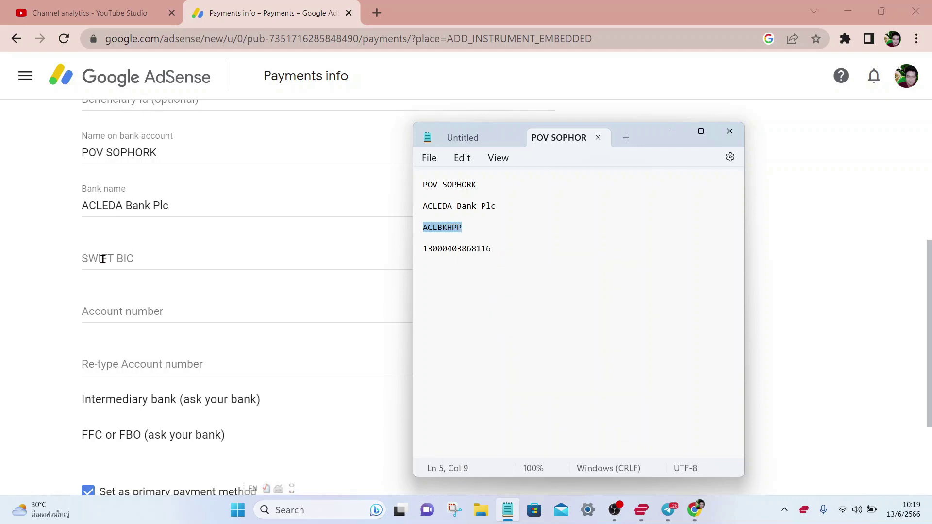
pyautogui.click(102, 259)
pyautogui.rightClick(103, 259)
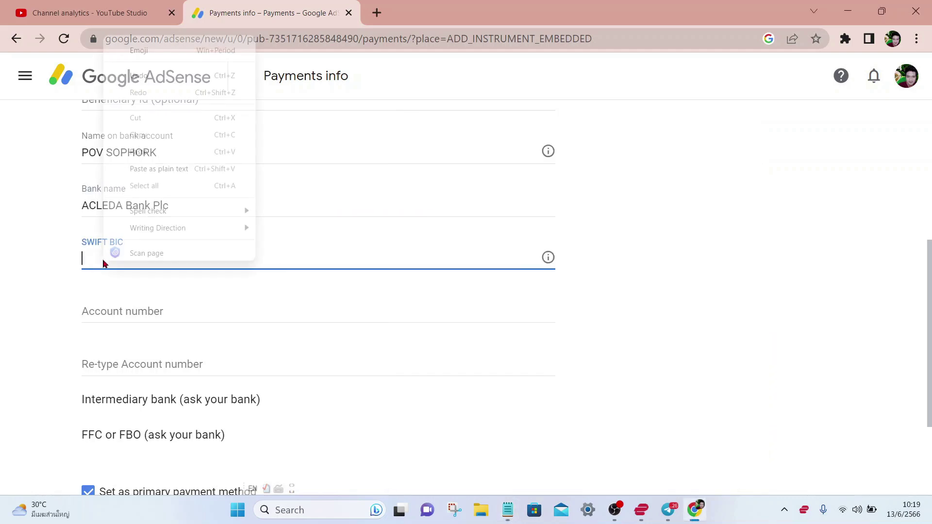
pyautogui.click(138, 152)
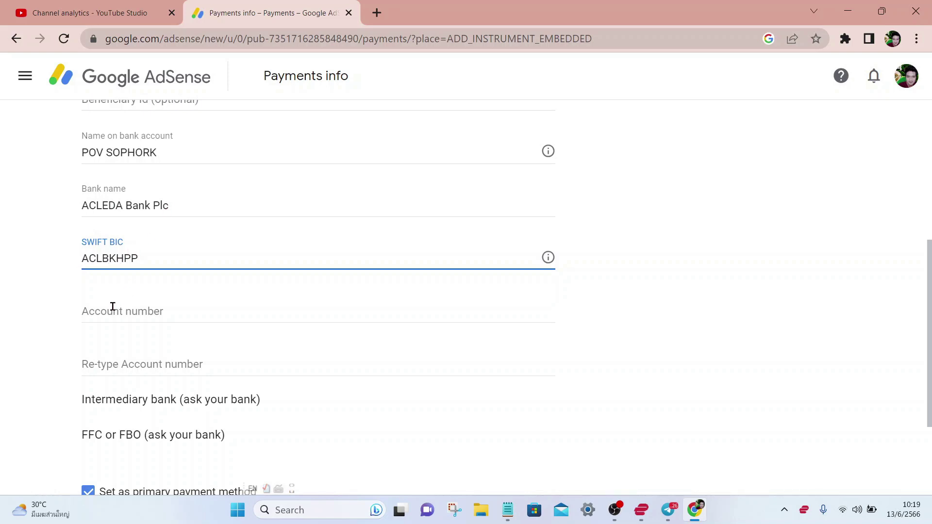
# Open a new tab and start a Google search for the ACLEDA SWIFT code.
pyautogui.click(377, 13)
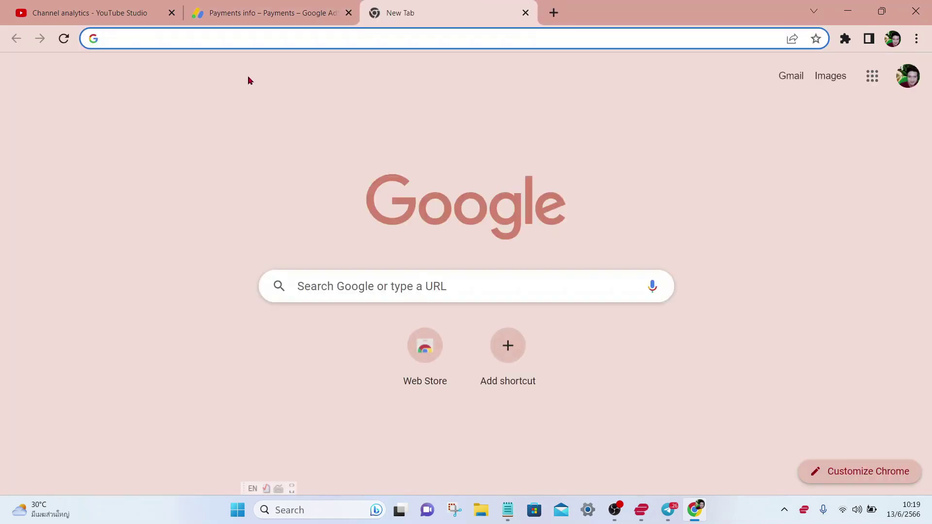
pyautogui.click(329, 289)
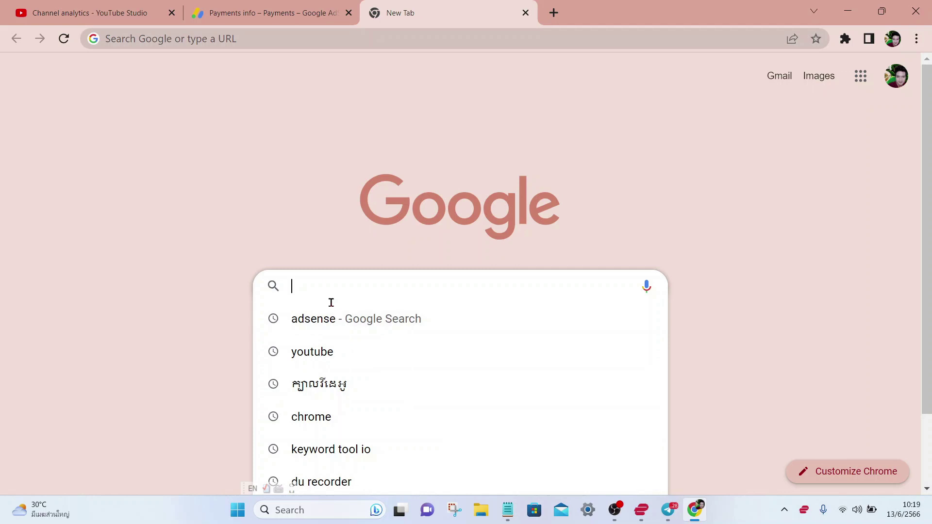
pyautogui.click(271, 13)
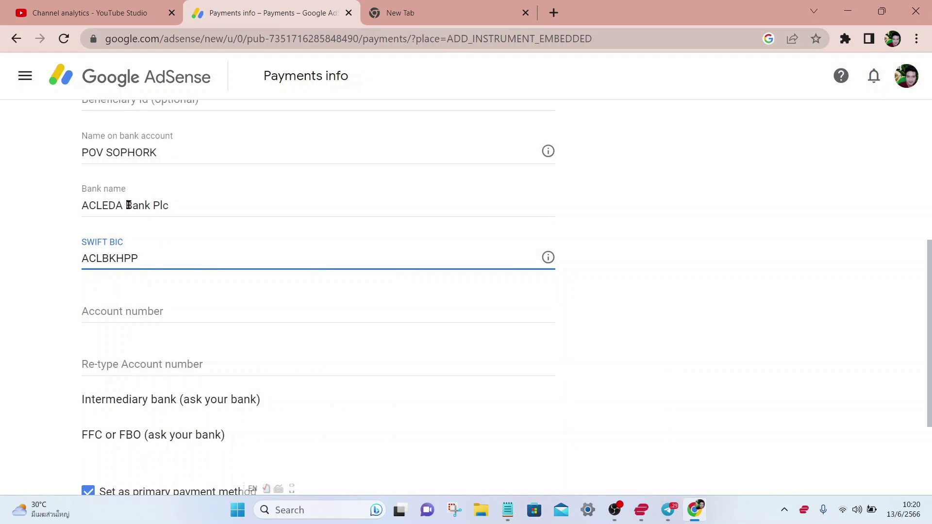
pyautogui.click(426, 19)
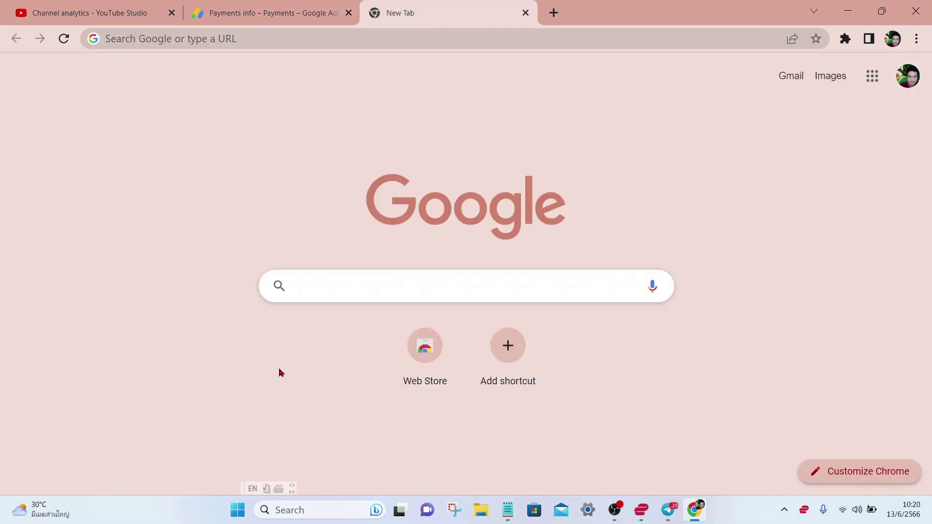
pyautogui.click(341, 277)
pyautogui.write('a')
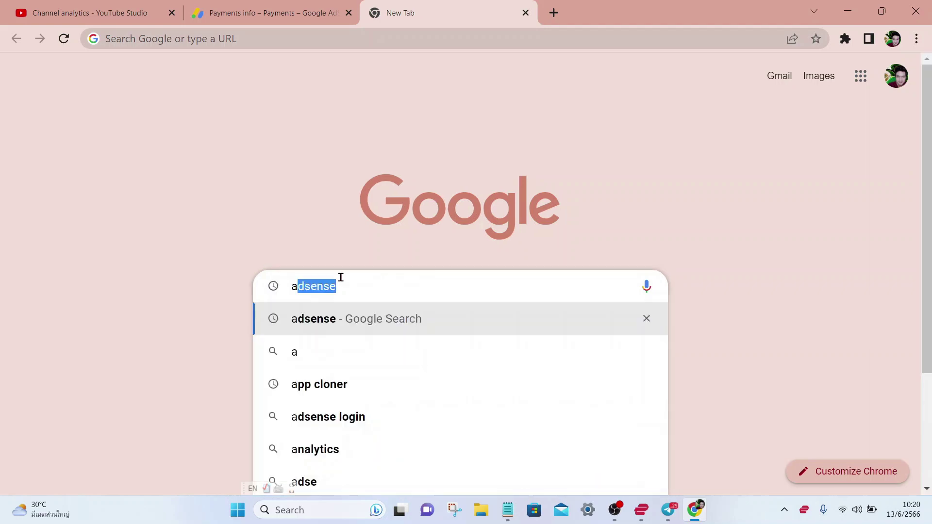
pyautogui.write('c')
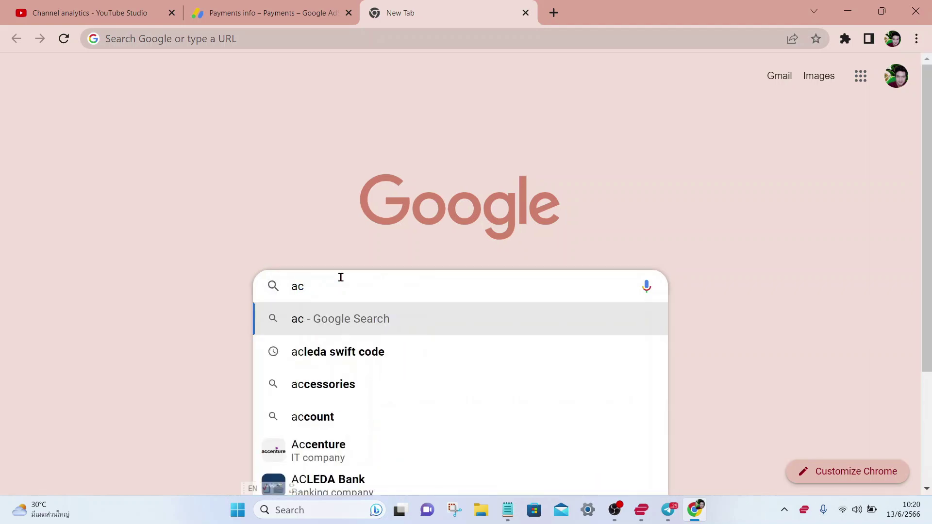
pyautogui.write('l')
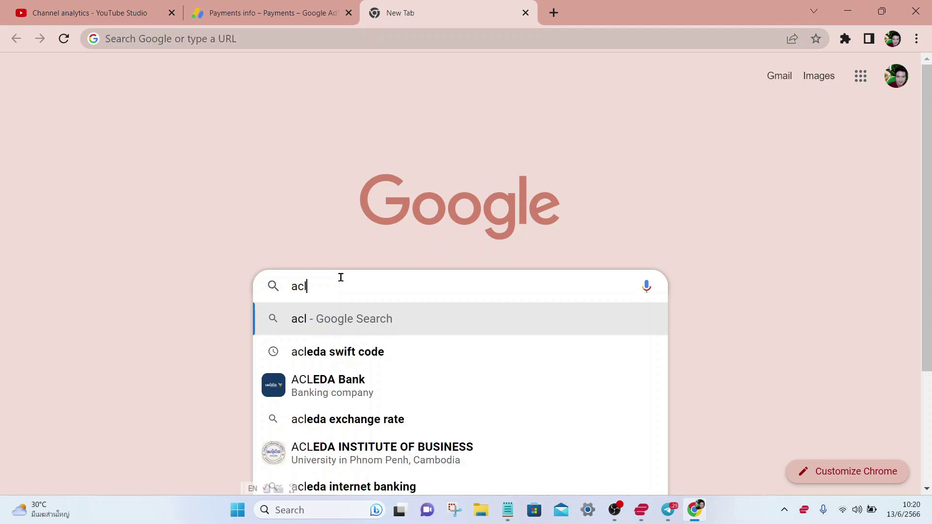
pyautogui.write('e')
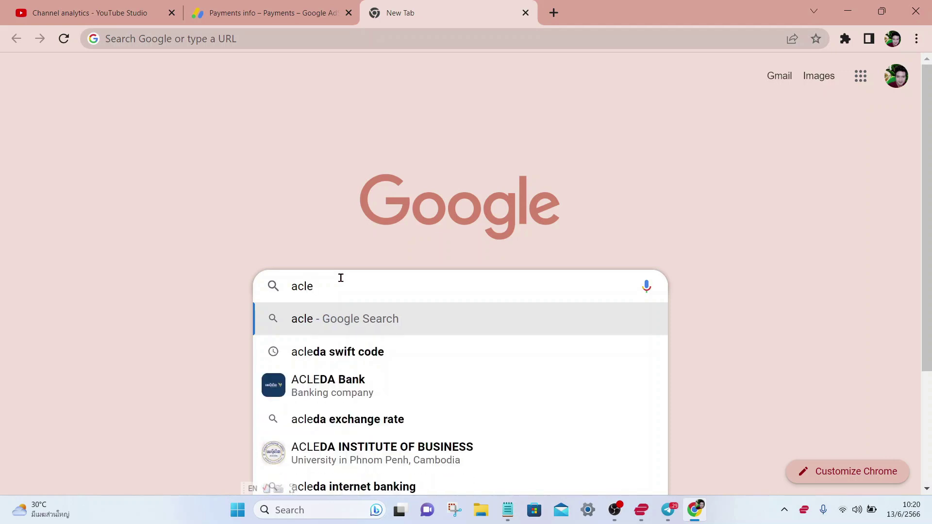
# Confirm ACLBKHPP as ACLEDA's SWIFT code in the results and return to the AdSense form.
pyautogui.click(320, 355)
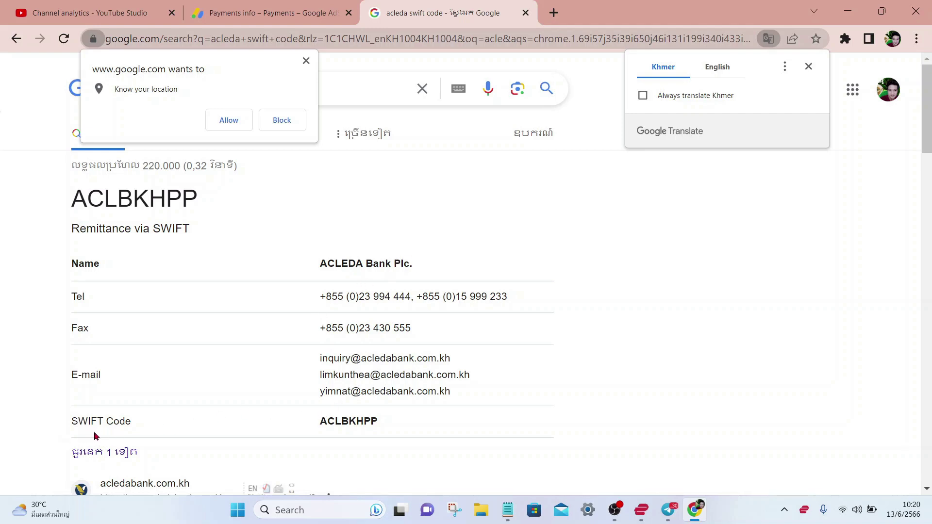
pyautogui.moveTo(71, 422); pyautogui.dragTo(141, 423)
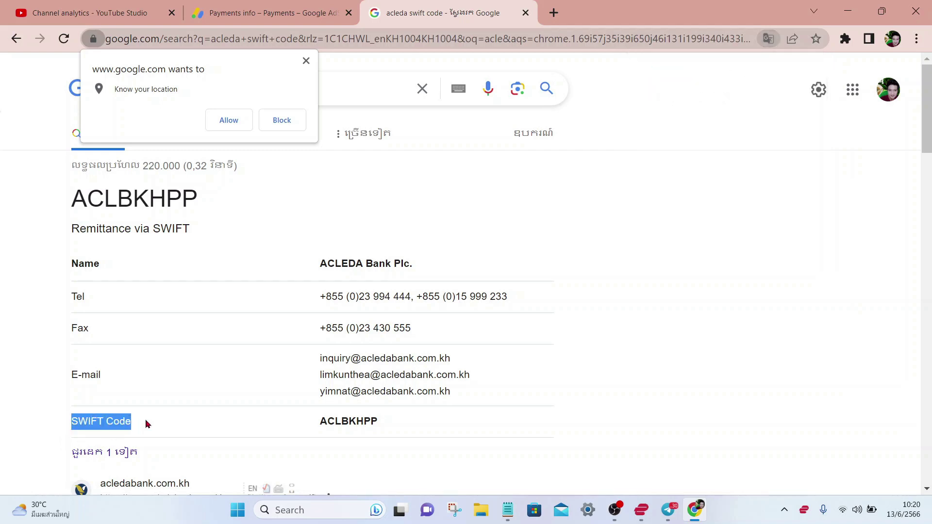
pyautogui.moveTo(318, 424); pyautogui.dragTo(382, 424)
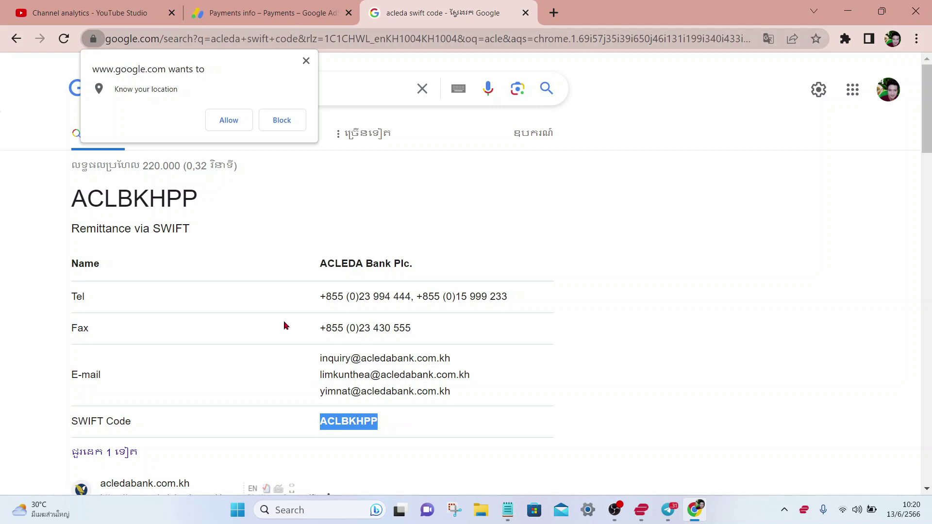
pyautogui.click(306, 61)
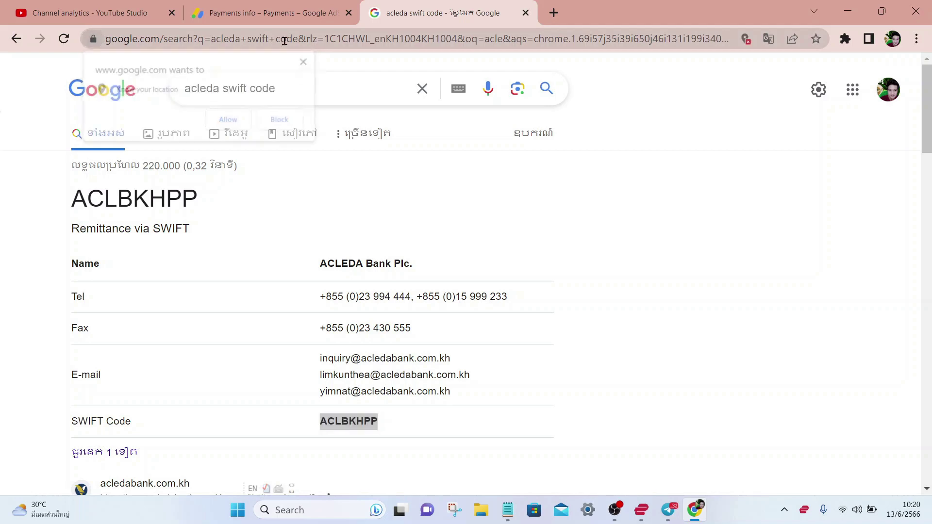
pyautogui.click(267, 13)
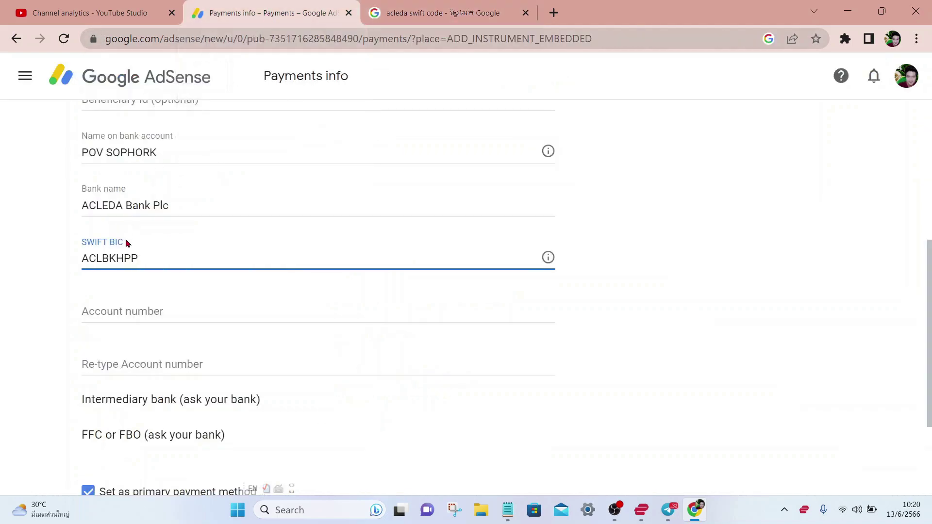
# Copy the bank account number from the Notepad notes.
pyautogui.click(101, 310)
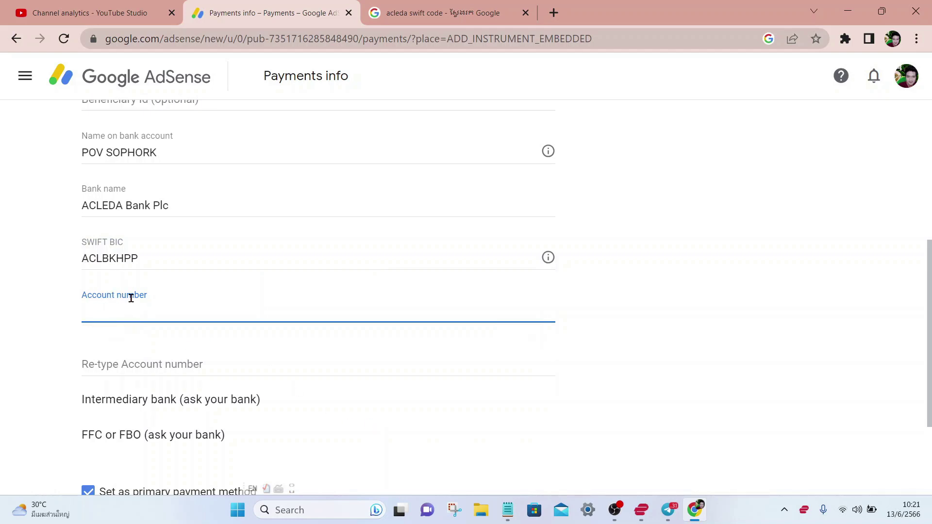
pyautogui.click(507, 509)
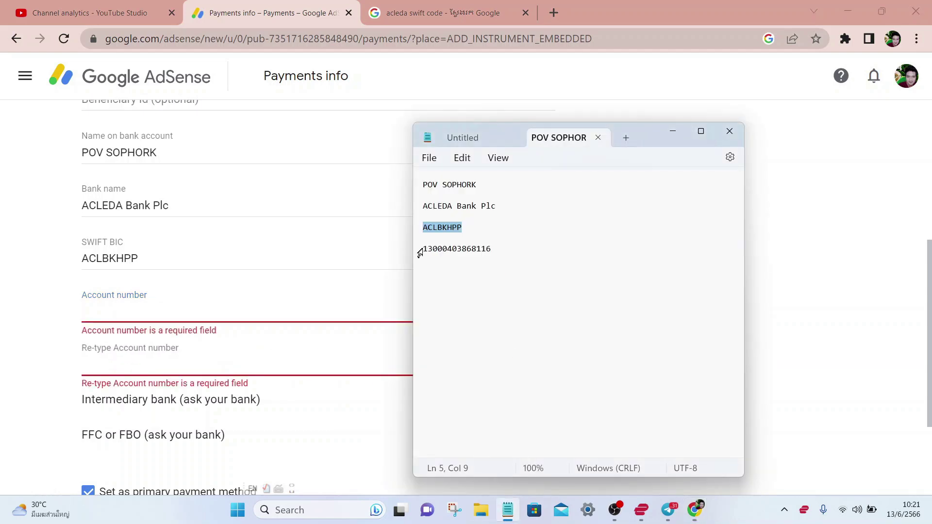
pyautogui.doubleClick(450, 251)
pyautogui.hotkey('ctrl', 'c')
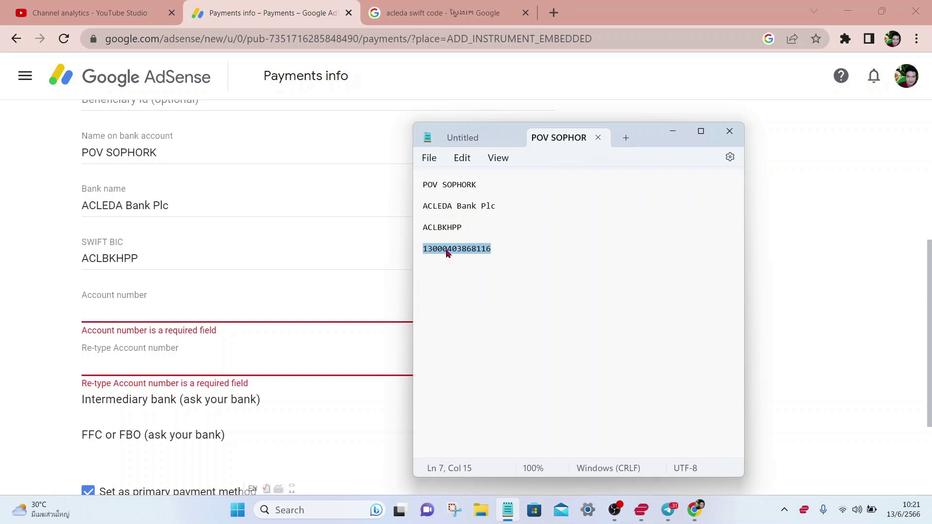
pyautogui.rightClick(447, 252)
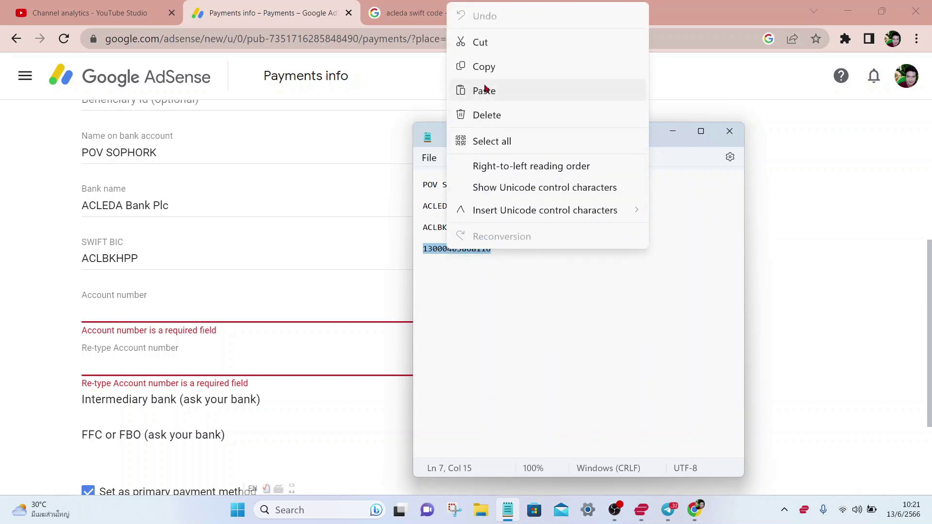
pyautogui.click(480, 68)
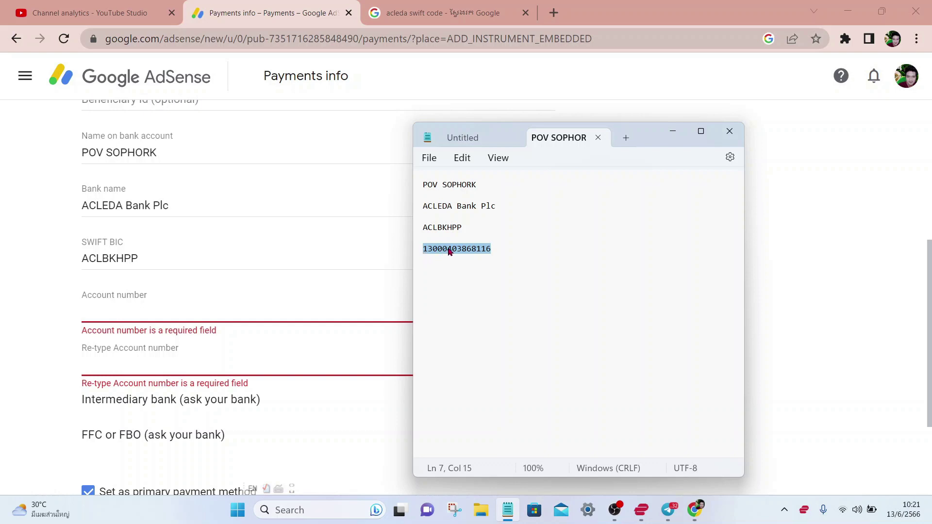
# Paste the account number into both the Account number and Re-type Account number fields.
pyautogui.click(90, 306)
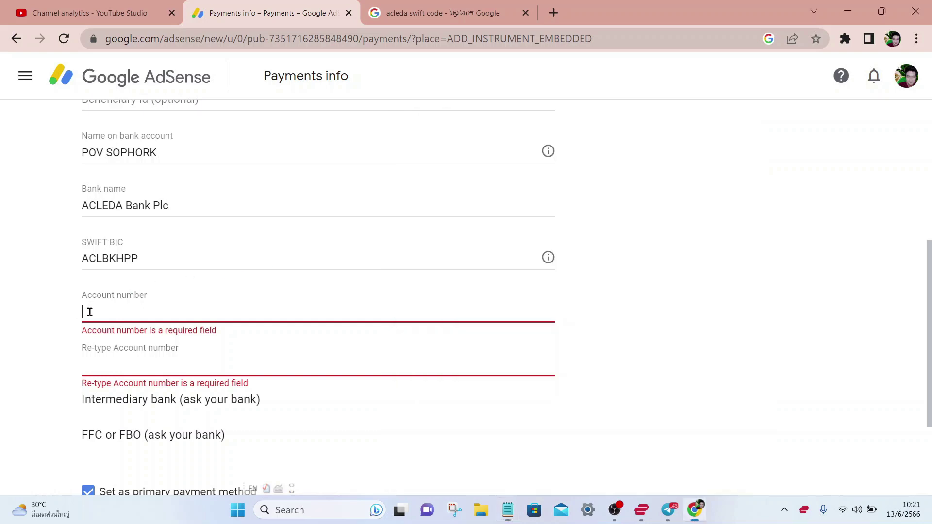
pyautogui.rightClick(92, 314)
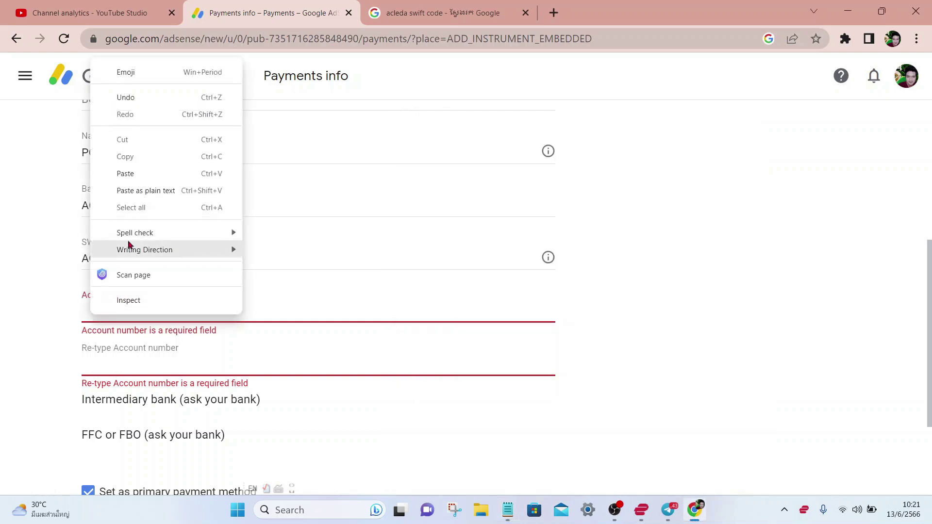
pyautogui.click(149, 173)
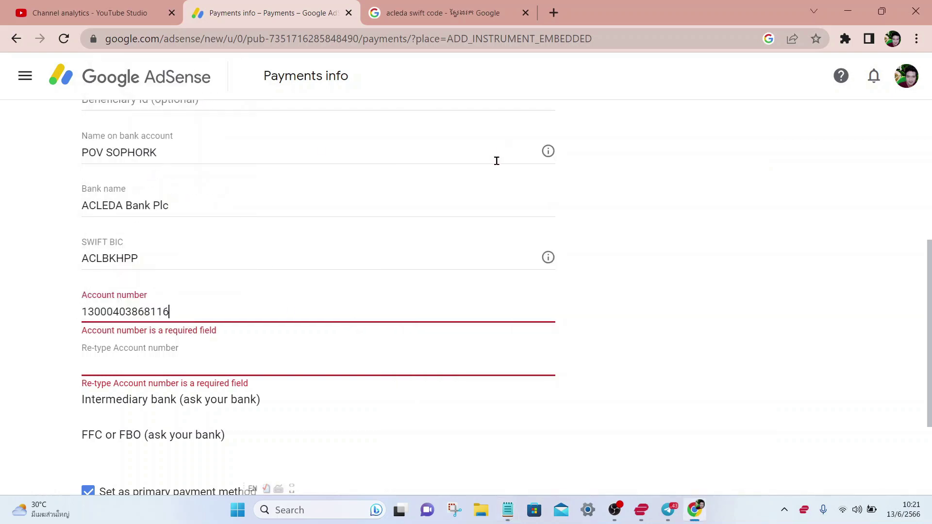
pyautogui.rightClick(92, 363)
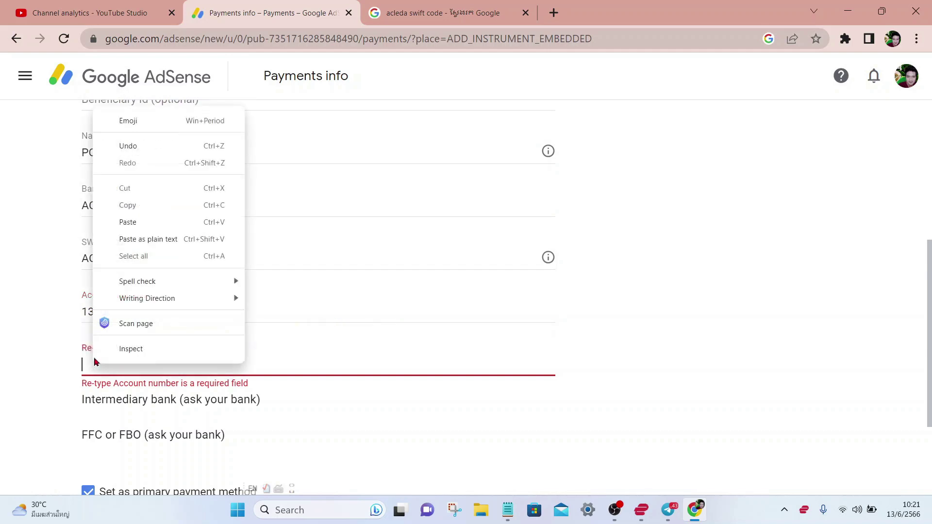
pyautogui.click(133, 230)
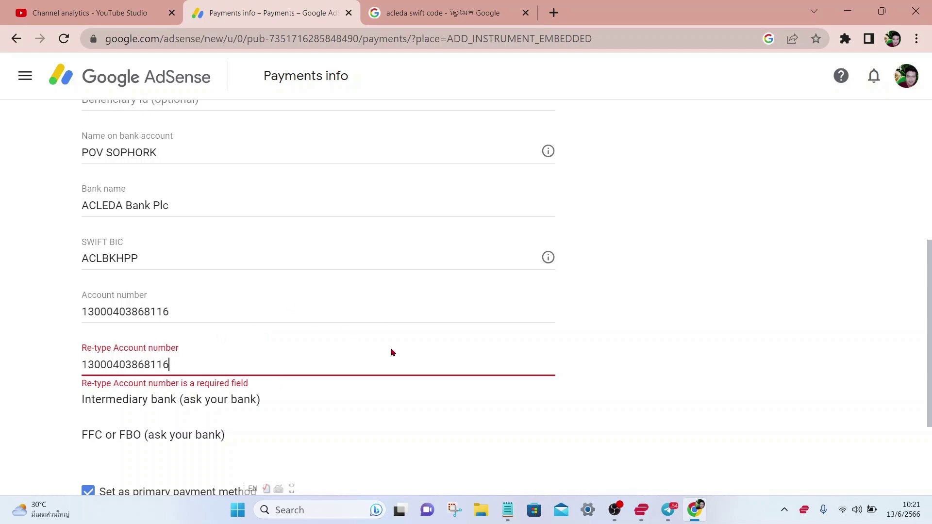
pyautogui.click(390, 314)
# Check the SWIFT BIC and account name entries on the wire-transfer form.
pyautogui.click(302, 262)
pyautogui.scroll(3, 266, 257)
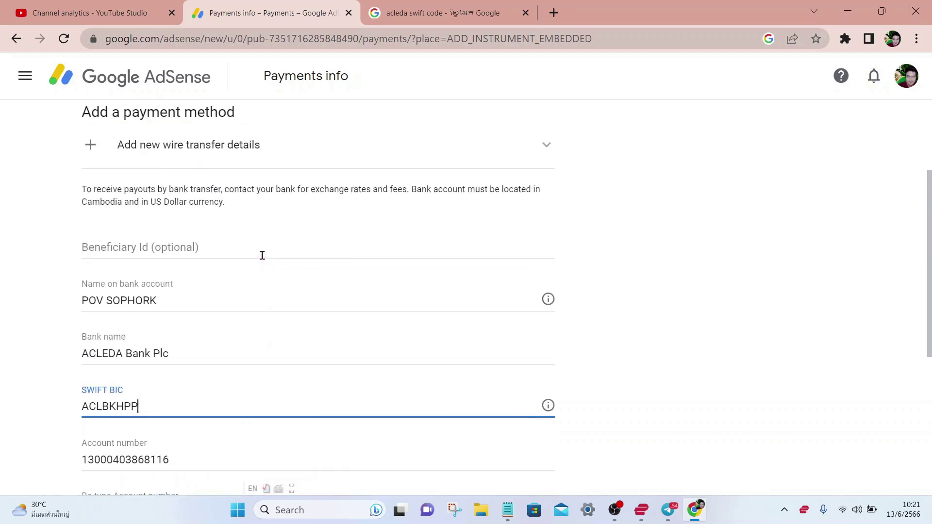
pyautogui.click(79, 303)
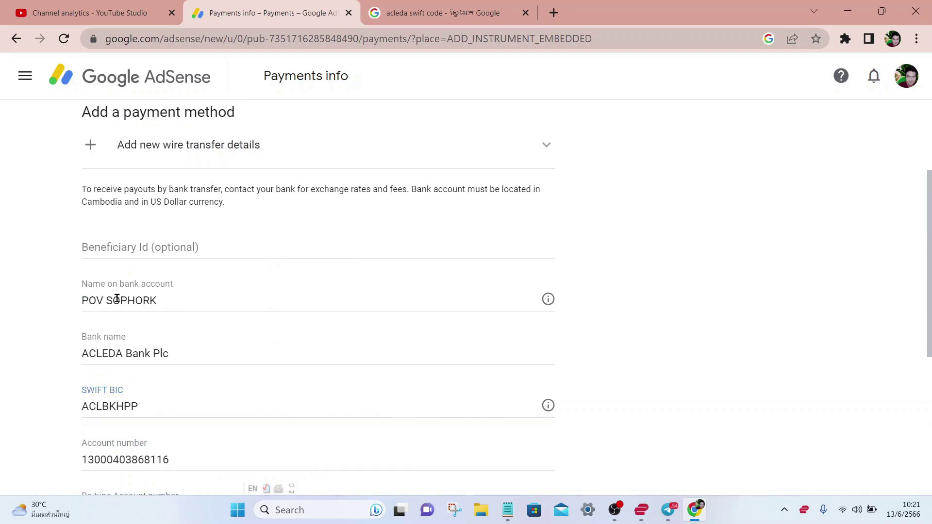
pyautogui.moveTo(168, 296); pyautogui.dragTo(70, 309)
pyautogui.scroll(-3, 190, 315)
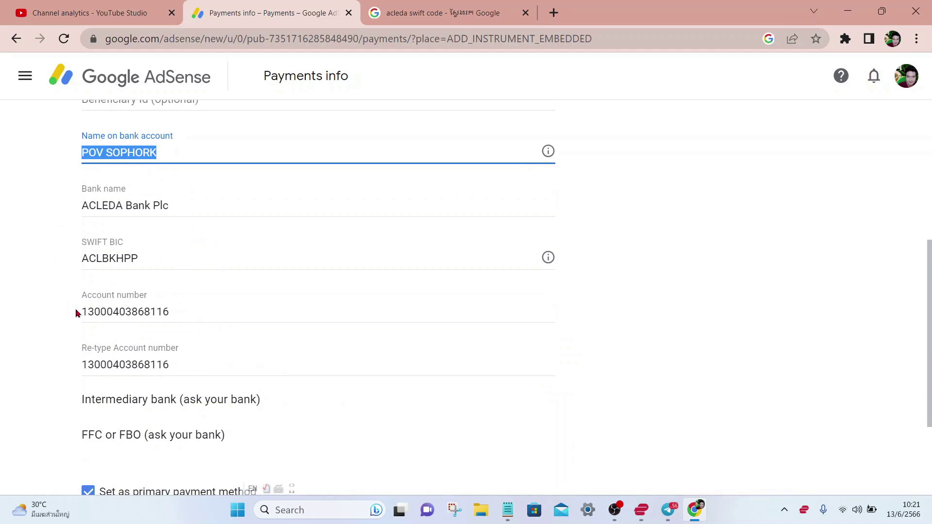
pyautogui.press('Right')
pyautogui.click(188, 310)
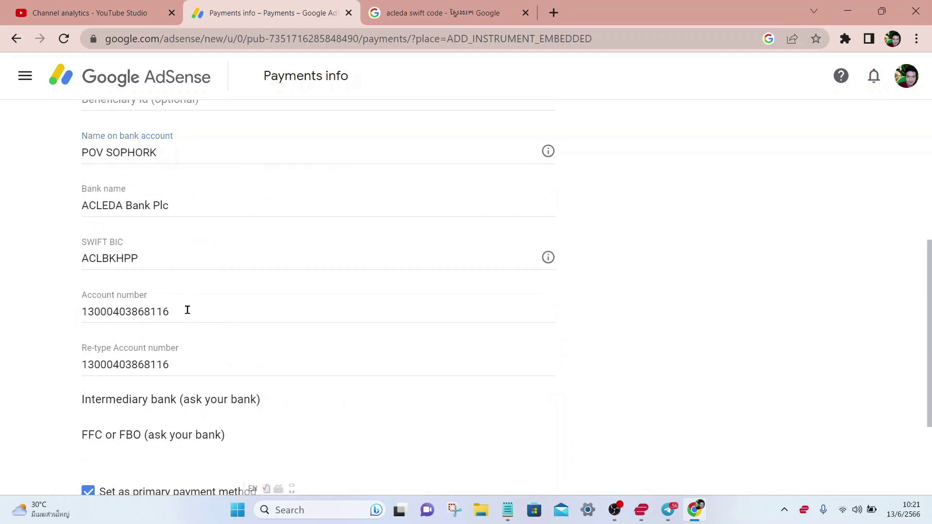
# Review the account number, holder, SWIFT BIC and ACLEDA Bank Plc, then save as primary.
pyautogui.moveTo(178, 311); pyautogui.dragTo(83, 321)
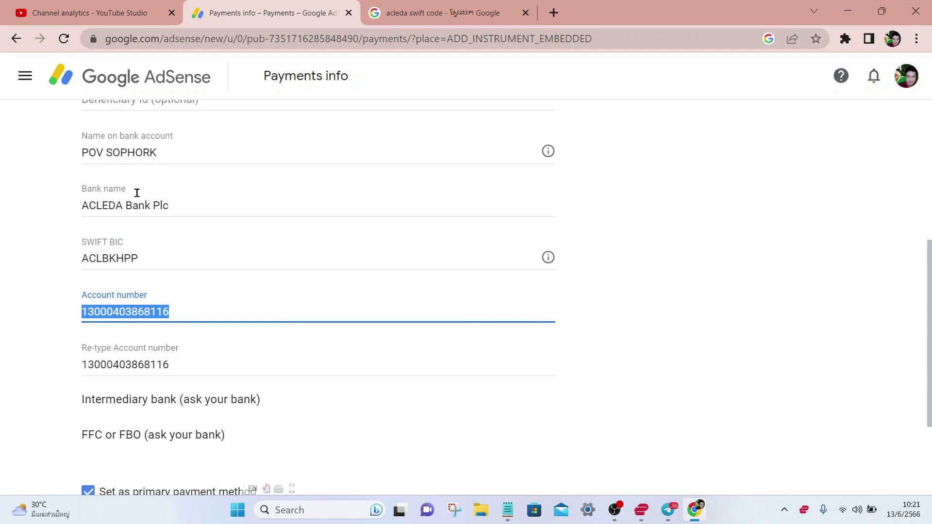
pyautogui.moveTo(83, 156); pyautogui.dragTo(156, 148)
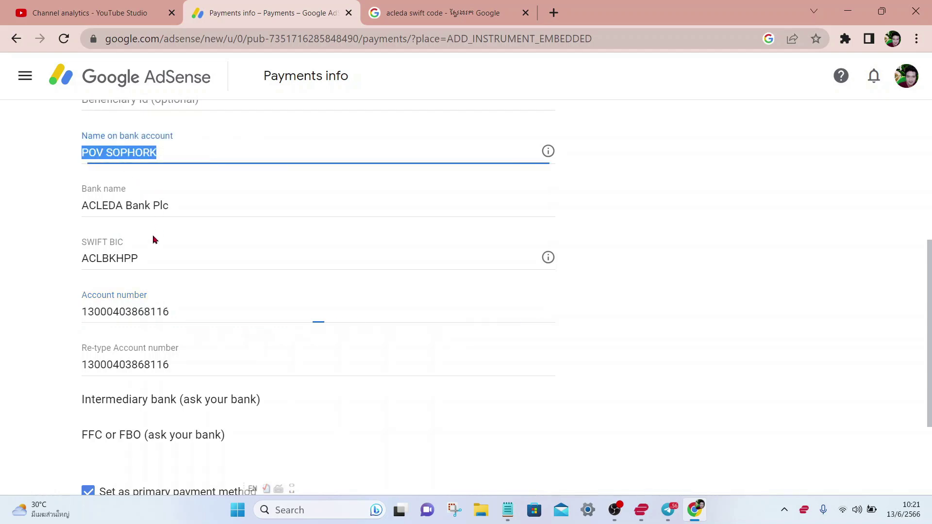
pyautogui.moveTo(82, 257); pyautogui.dragTo(159, 257)
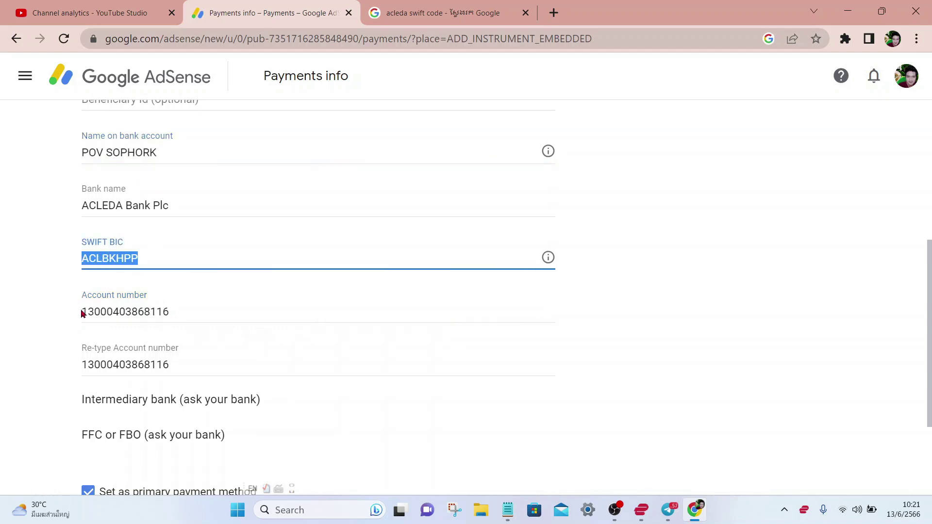
pyautogui.moveTo(83, 205); pyautogui.dragTo(173, 205)
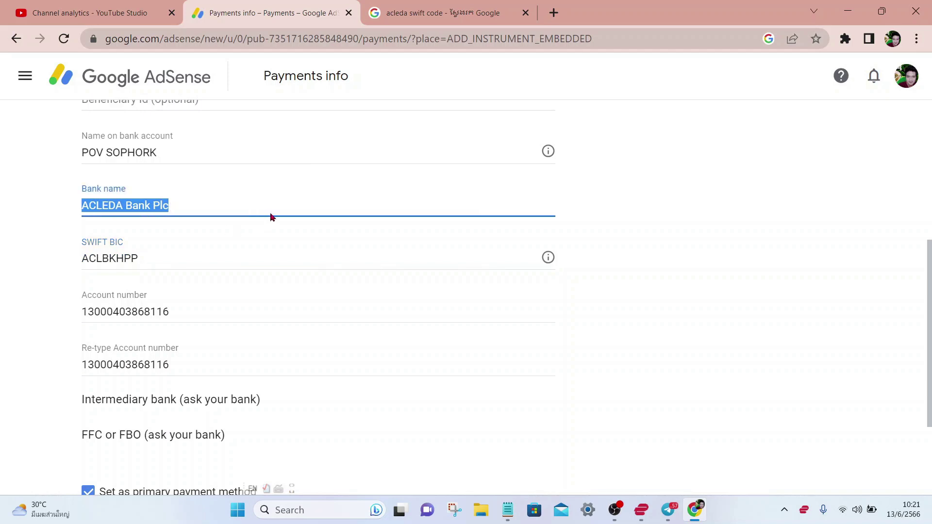
pyautogui.click(260, 262)
pyautogui.press('Tab')
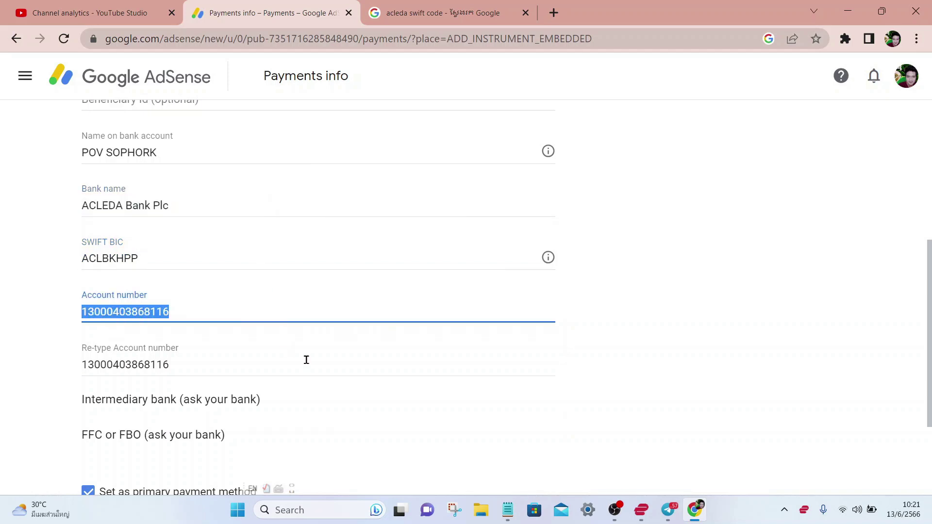
pyautogui.scroll(-3, 306, 360)
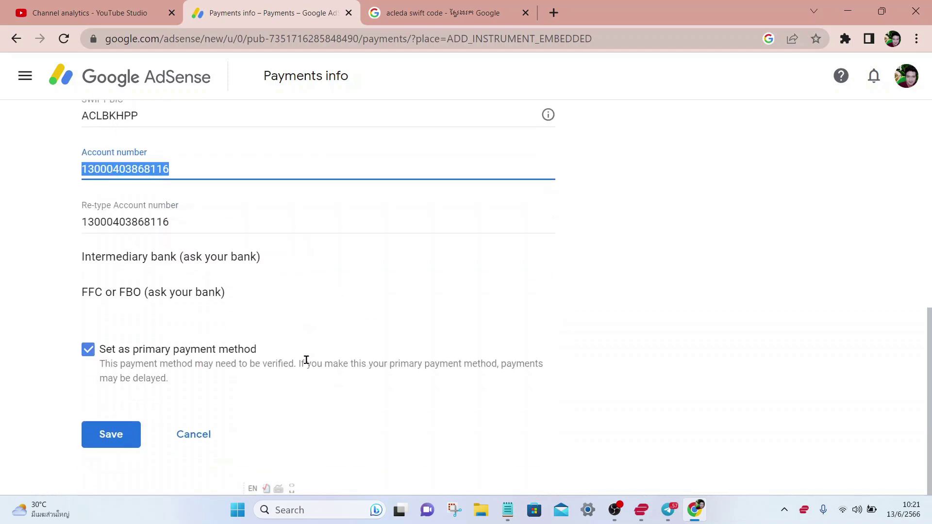
pyautogui.click(111, 435)
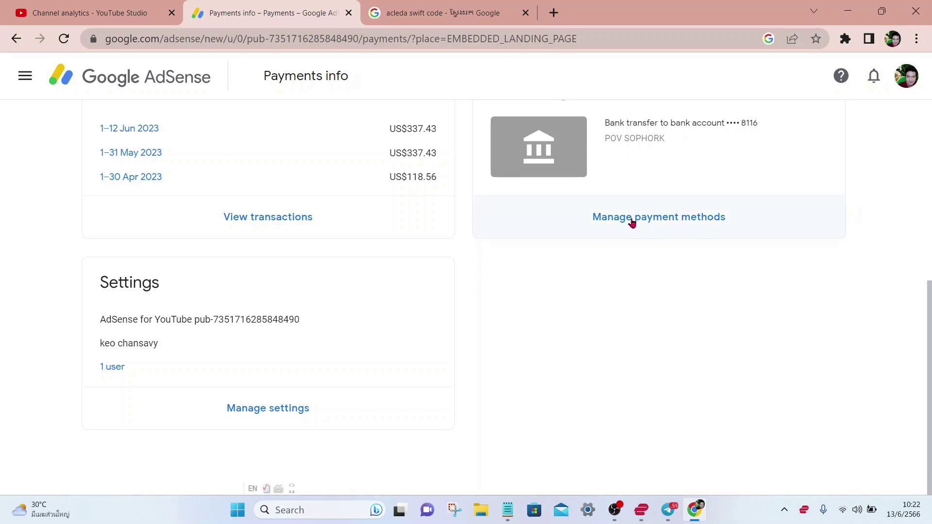
# Open Manage payment methods and confirm the bank-transfer account is marked Primary.
pyautogui.scroll(2, 635, 217)
pyautogui.scroll(-2, 634, 217)
pyautogui.click(636, 218)
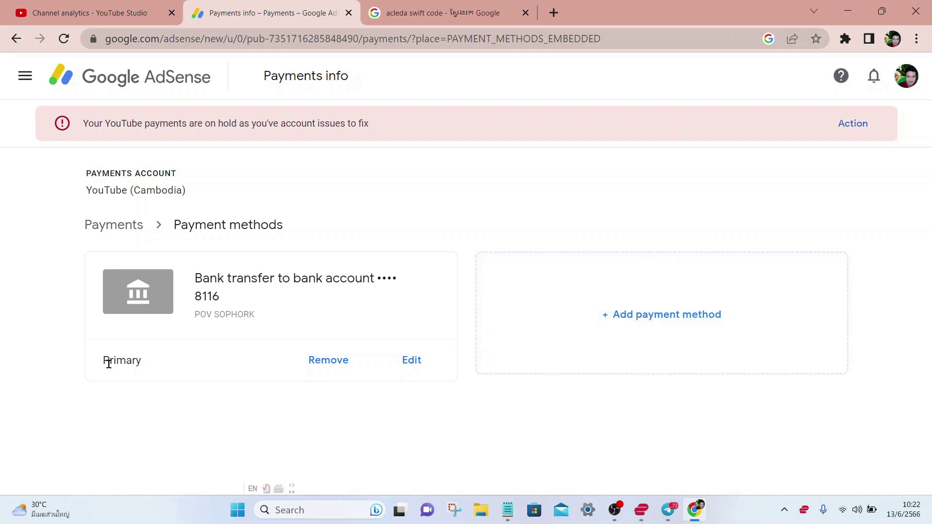
pyautogui.moveTo(104, 362); pyautogui.dragTo(147, 364)
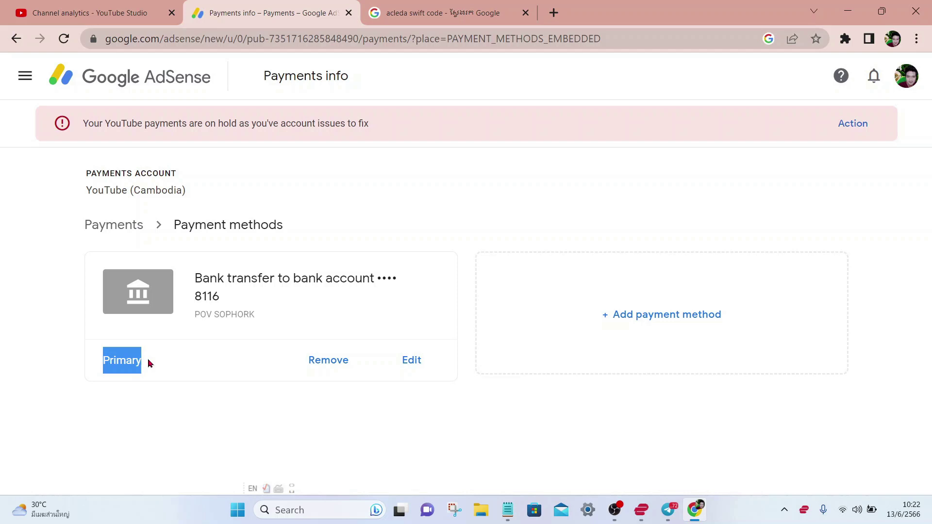
pyautogui.click(173, 349)
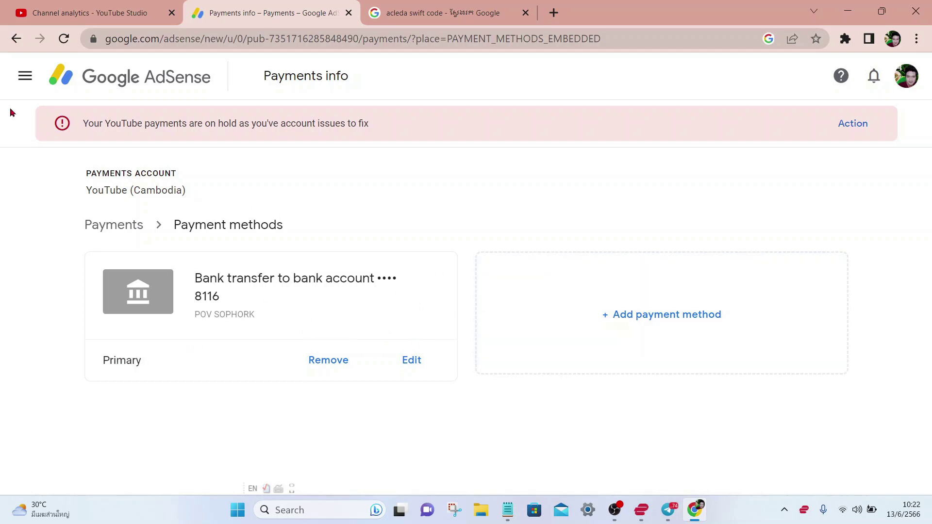
# Return to Payments info, highlight the US$337.43 earnings, then go to Studio analytics.
pyautogui.click(15, 41)
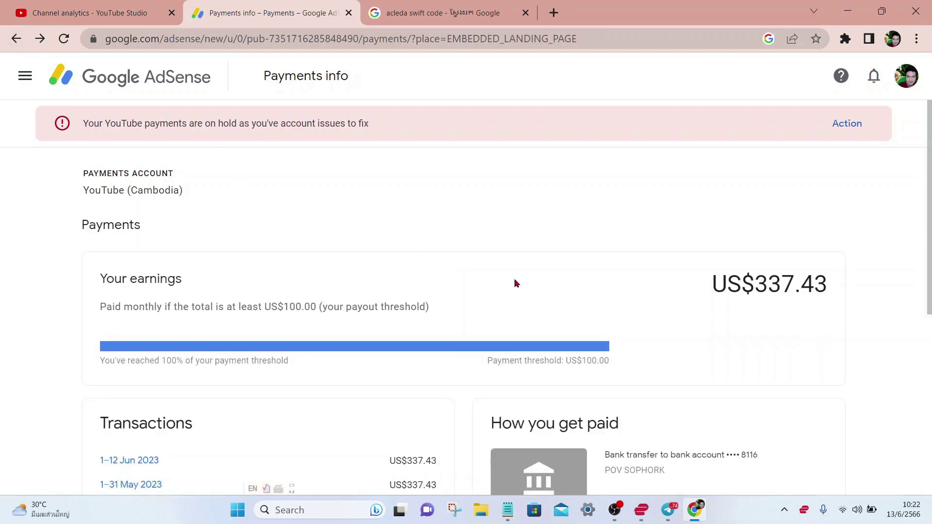
pyautogui.scroll(-1, 666, 304)
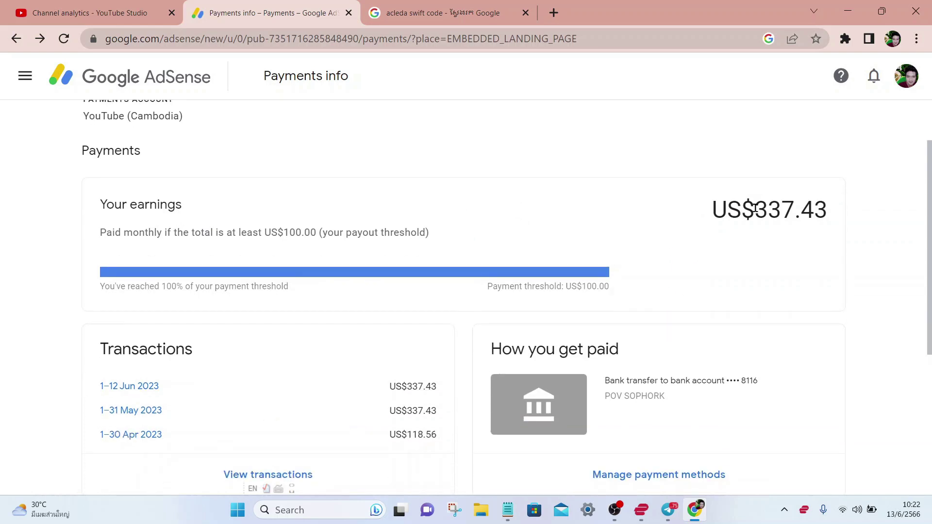
pyautogui.moveTo(755, 209); pyautogui.dragTo(864, 210)
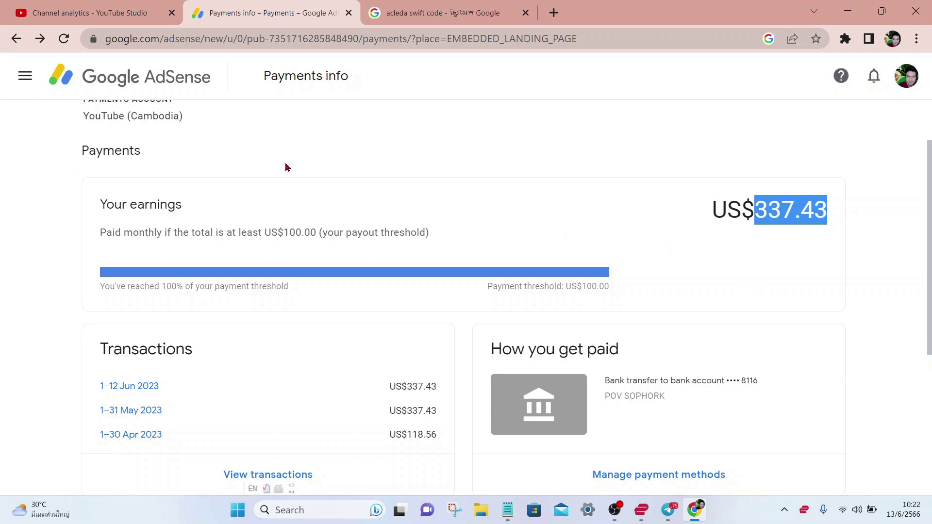
pyautogui.click(89, 13)
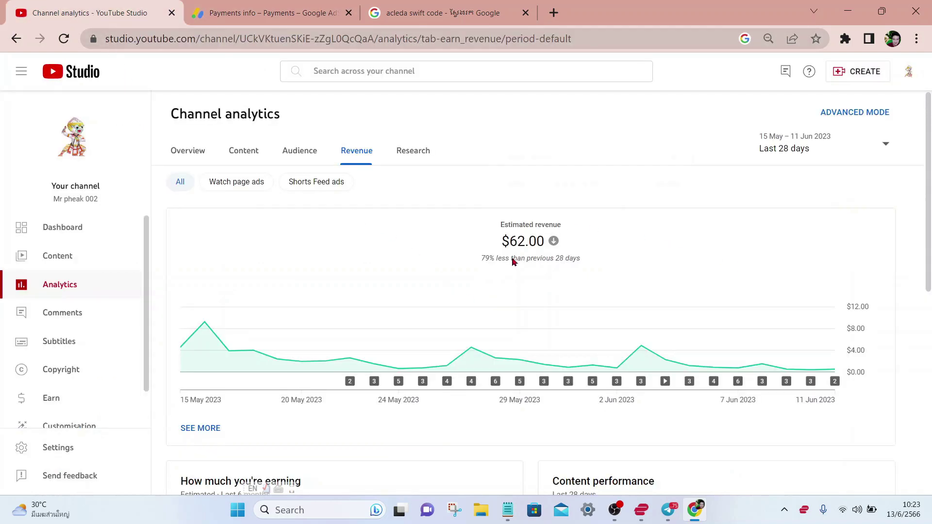
# Highlight the $62.00 last-28-days estimated revenue and scroll down to the monthly earnings card.
pyautogui.moveTo(512, 248)
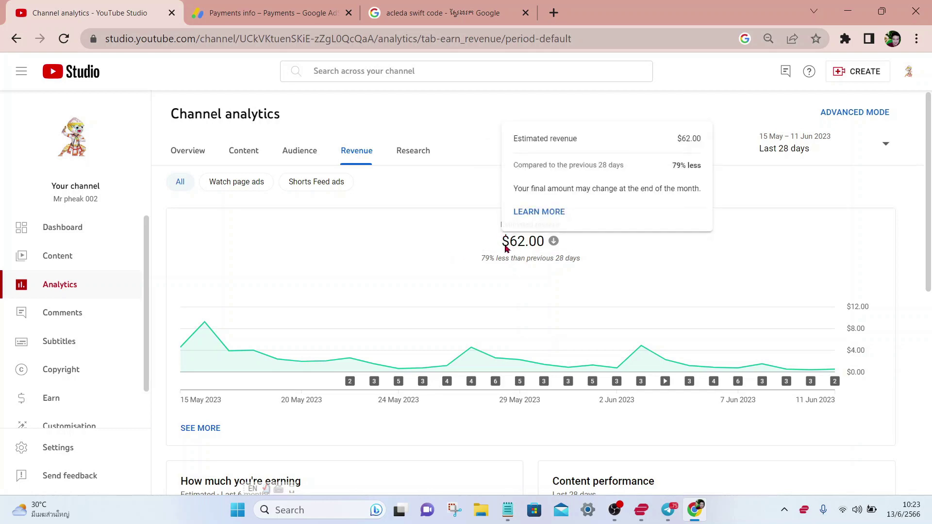
pyautogui.moveTo(509, 245); pyautogui.dragTo(546, 246)
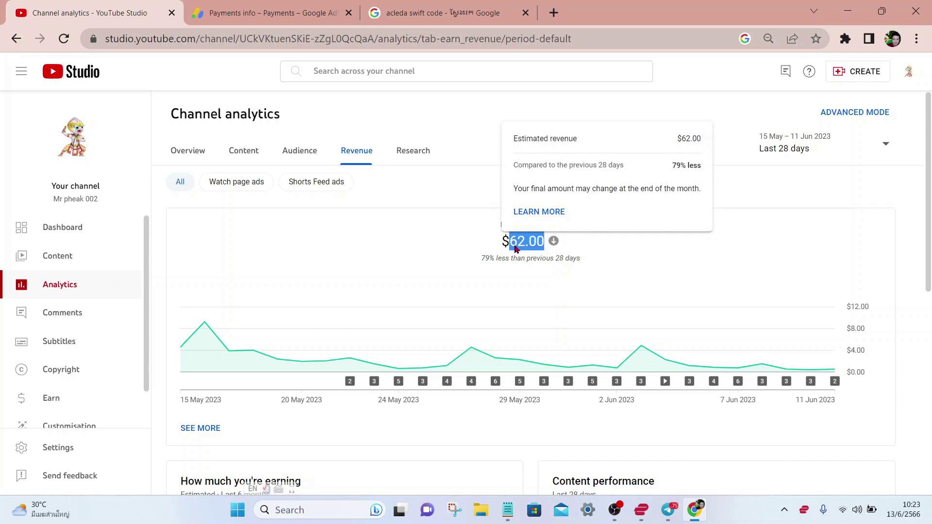
pyautogui.click(399, 262)
pyautogui.moveTo(516, 260)
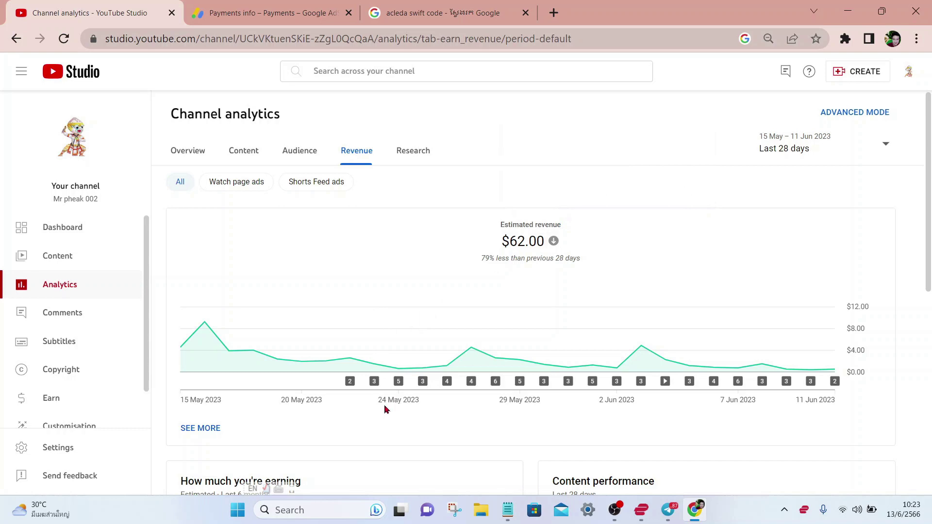
pyautogui.scroll(-2, 369, 422)
pyautogui.scroll(-5, 388, 403)
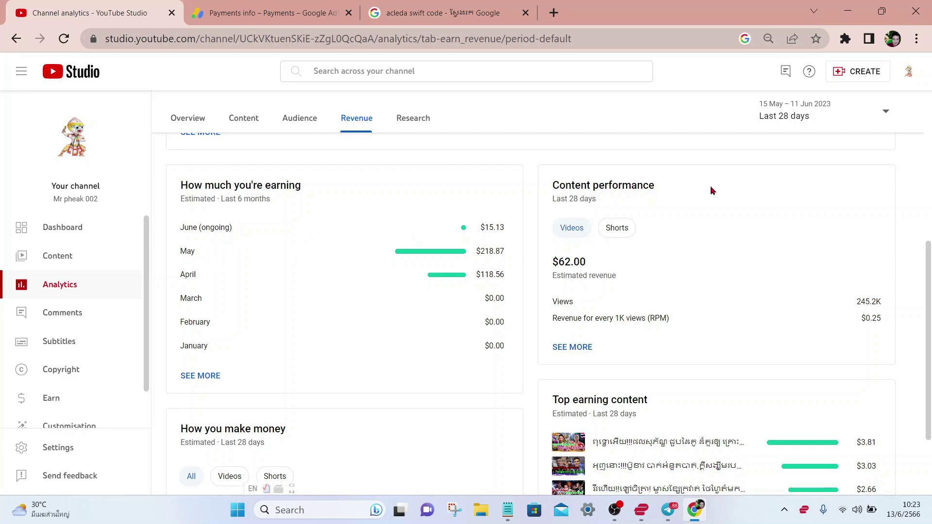
# Set the Chrome page zoom to 100%.
pyautogui.click(916, 39)
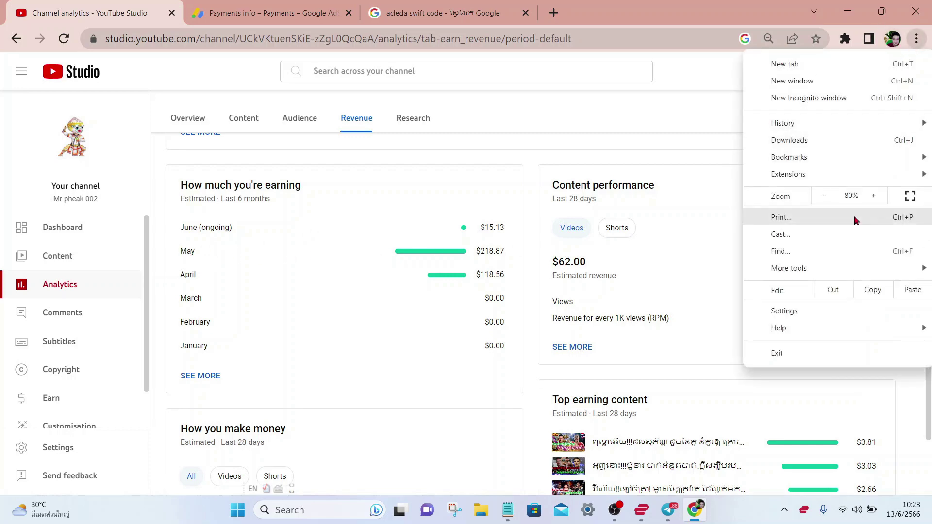
pyautogui.click(873, 196)
pyautogui.click(874, 196)
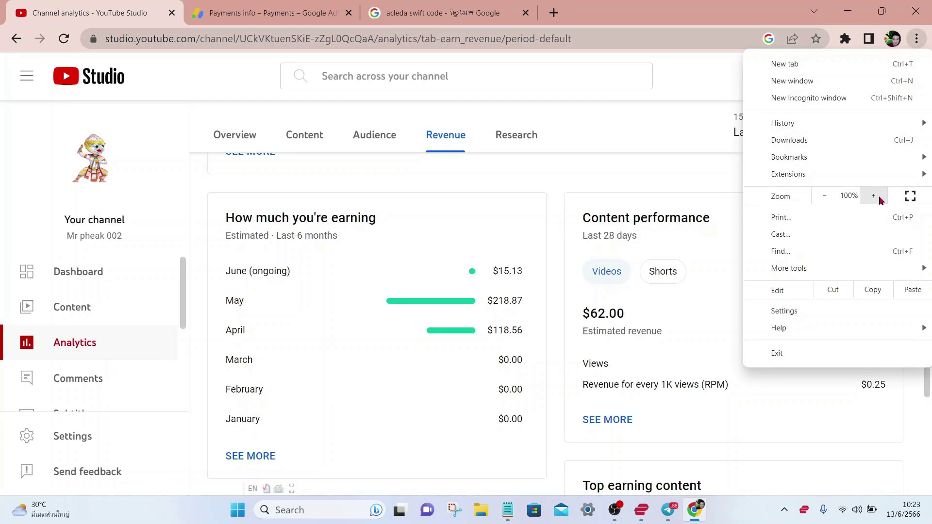
pyautogui.click(916, 38)
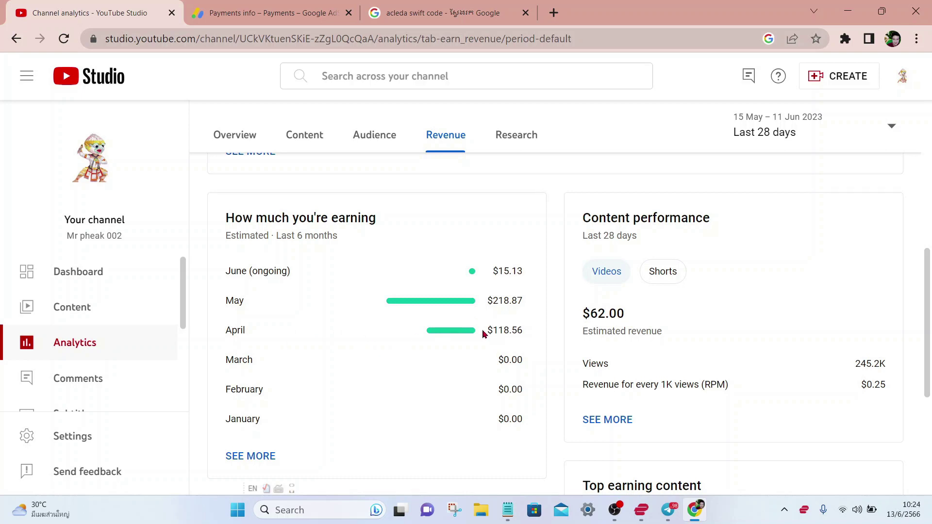
# Compare April $118.56, May $218.87 and June $15.13 earnings, then return to AdSense.
pyautogui.moveTo(494, 334); pyautogui.dragTo(531, 332)
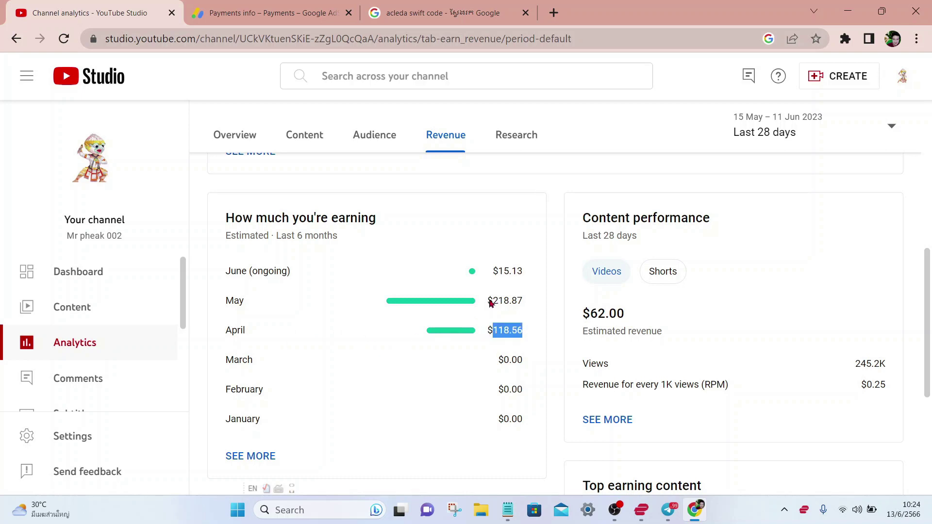
pyautogui.moveTo(492, 304); pyautogui.dragTo(526, 308)
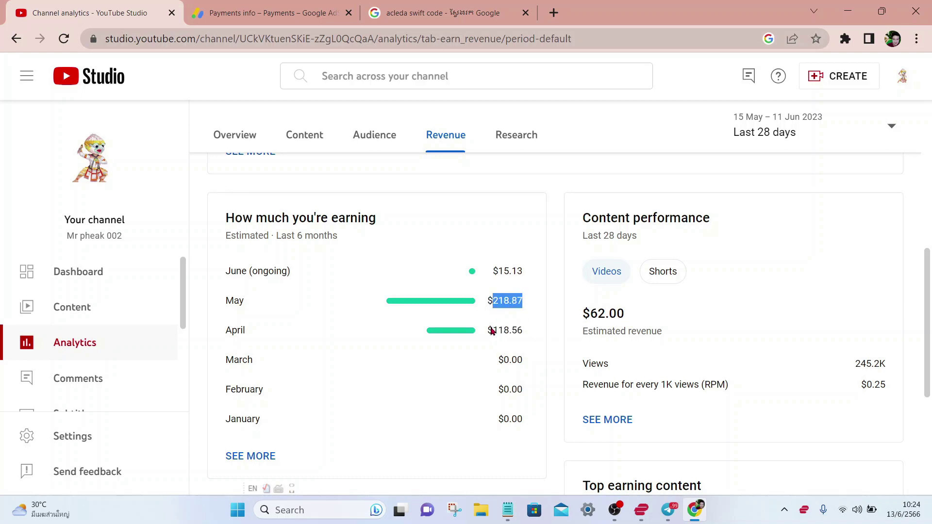
pyautogui.moveTo(492, 333); pyautogui.dragTo(527, 331)
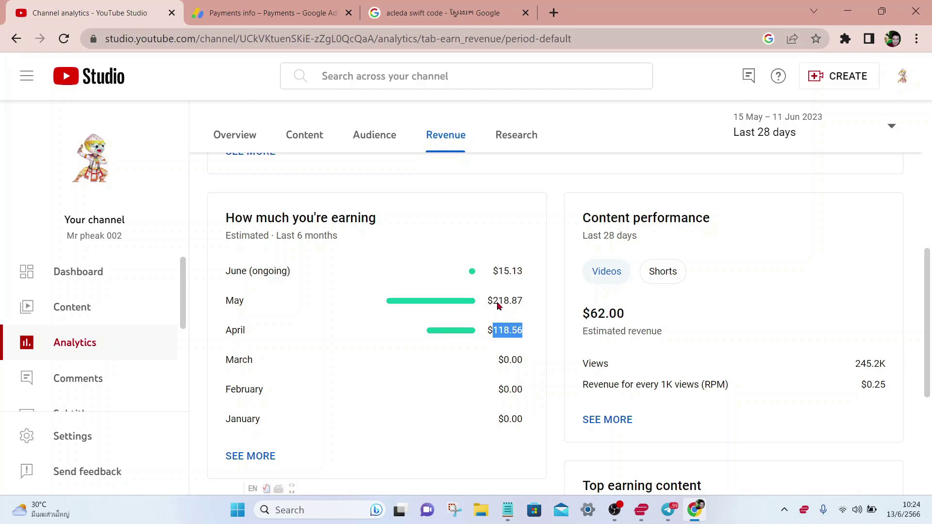
pyautogui.moveTo(492, 301); pyautogui.dragTo(515, 306)
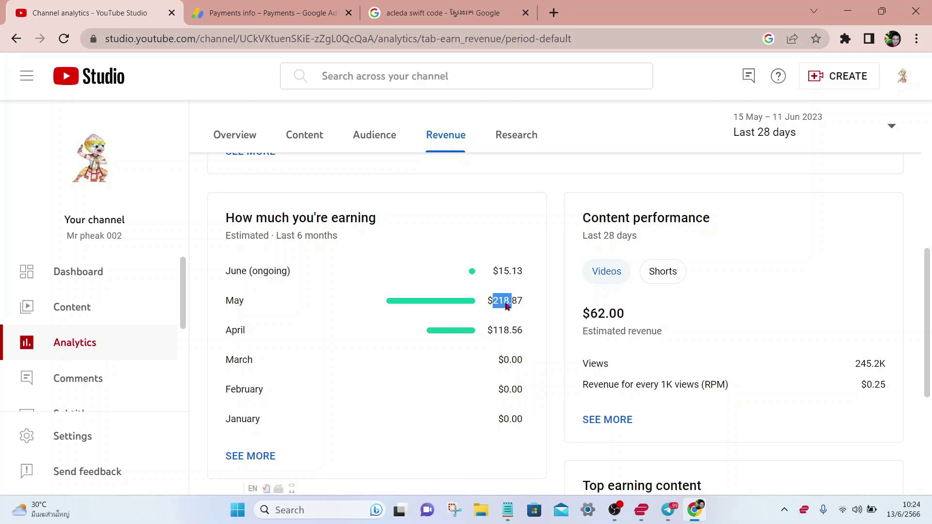
pyautogui.moveTo(498, 270); pyautogui.dragTo(509, 274)
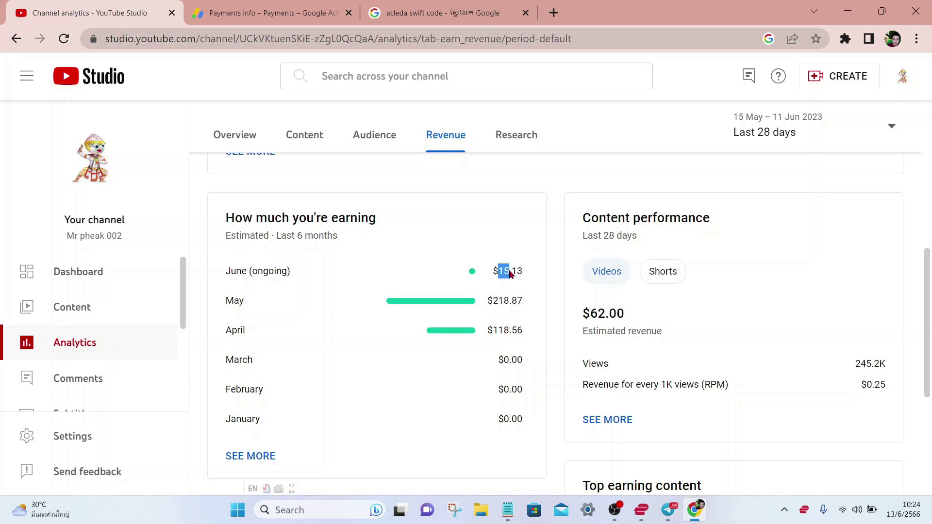
pyautogui.click(406, 277)
pyautogui.moveTo(500, 276); pyautogui.dragTo(511, 278)
pyautogui.click(432, 249)
pyautogui.scroll(2, 455, 212)
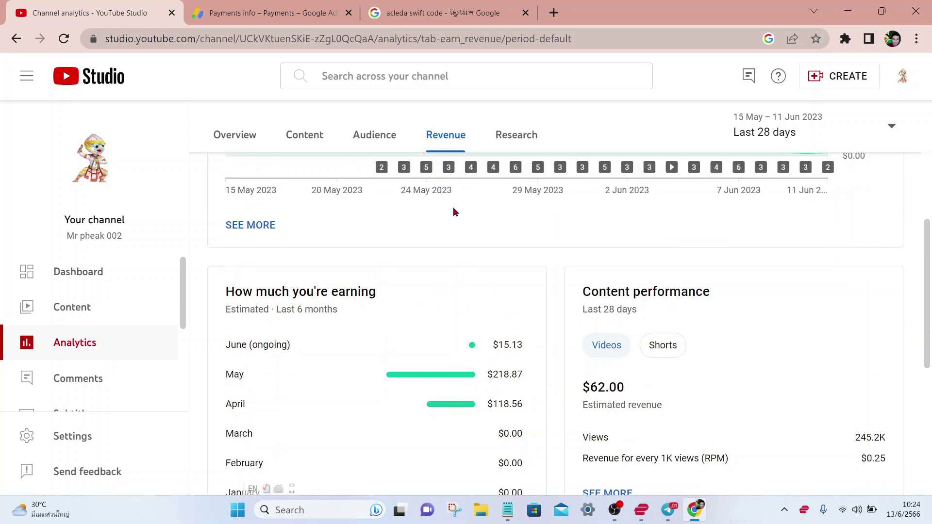
pyautogui.scroll(-2, 435, 266)
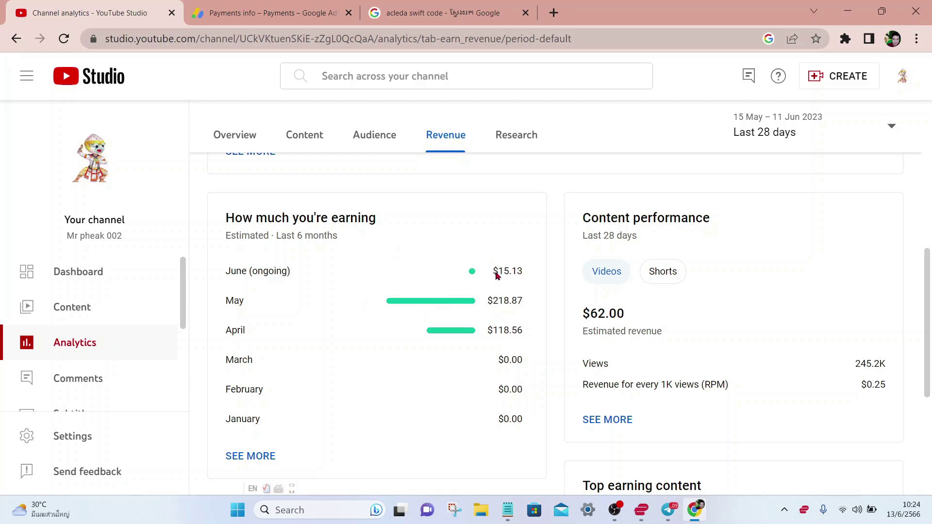
pyautogui.moveTo(498, 273); pyautogui.dragTo(510, 307)
pyautogui.click(253, 18)
# Highlight the US$337.43 AdSense earnings total on Payments info.
pyautogui.click(659, 204)
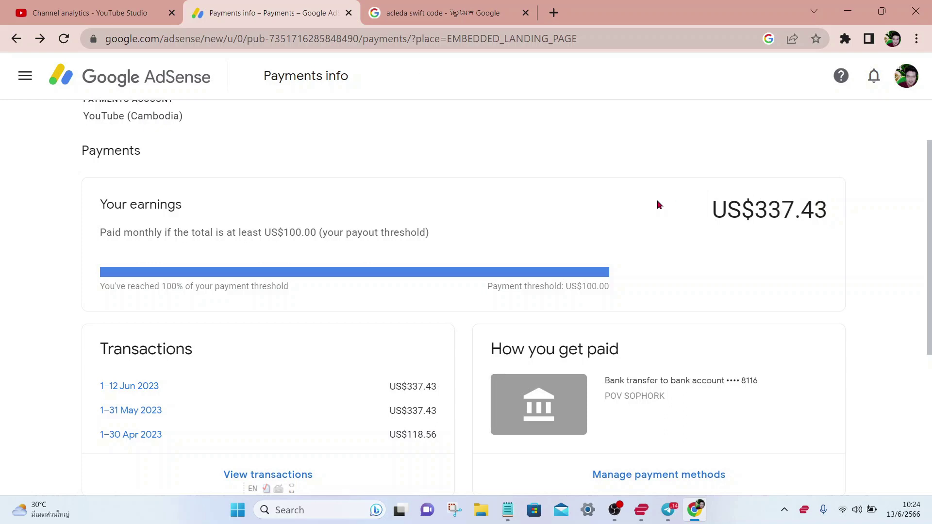
pyautogui.moveTo(752, 213); pyautogui.dragTo(793, 208)
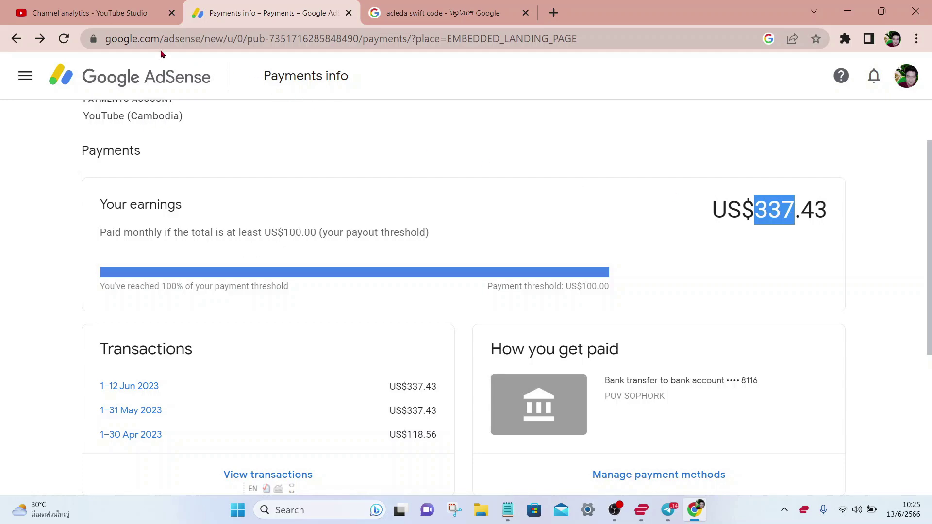
pyautogui.scroll(2, 392, 167)
pyautogui.scroll(-6, 386, 167)
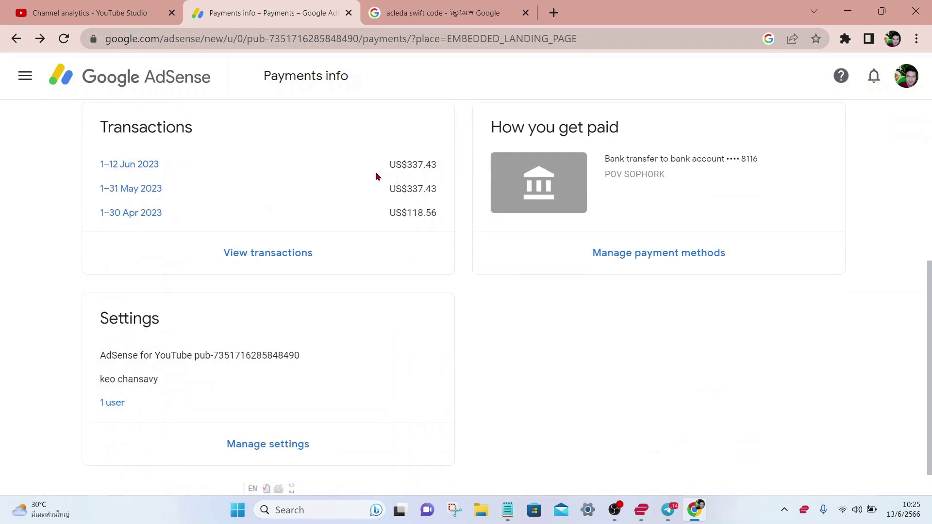
pyautogui.scroll(5, 377, 176)
# Highlight Studio's April $118.56 and May $218.87 earnings for comparison.
pyautogui.click(95, 12)
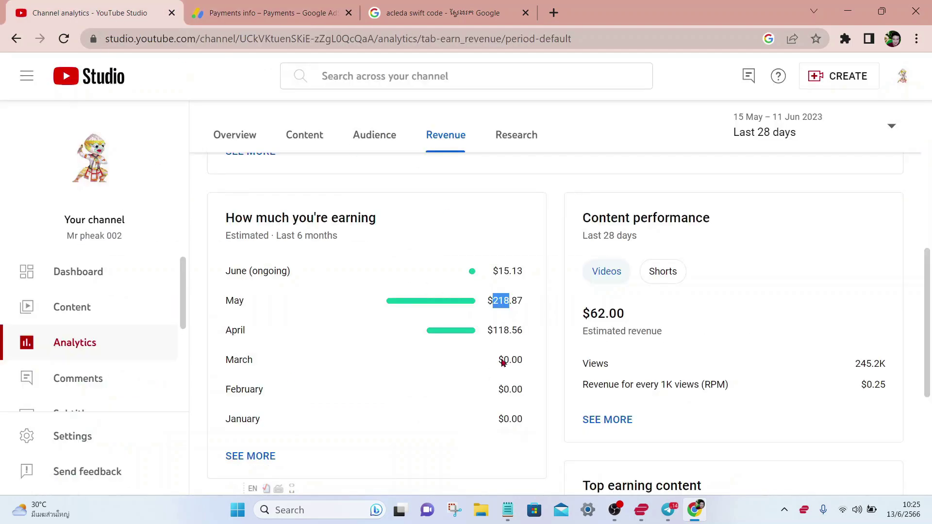
pyautogui.moveTo(494, 335); pyautogui.dragTo(510, 339)
pyautogui.moveTo(494, 304); pyautogui.dragTo(508, 308)
pyautogui.click(478, 316)
pyautogui.moveTo(492, 301); pyautogui.dragTo(509, 301)
# Re-check the US$337.43 AdSense total against Studio's April earnings, ending on AdSense.
pyautogui.click(280, 7)
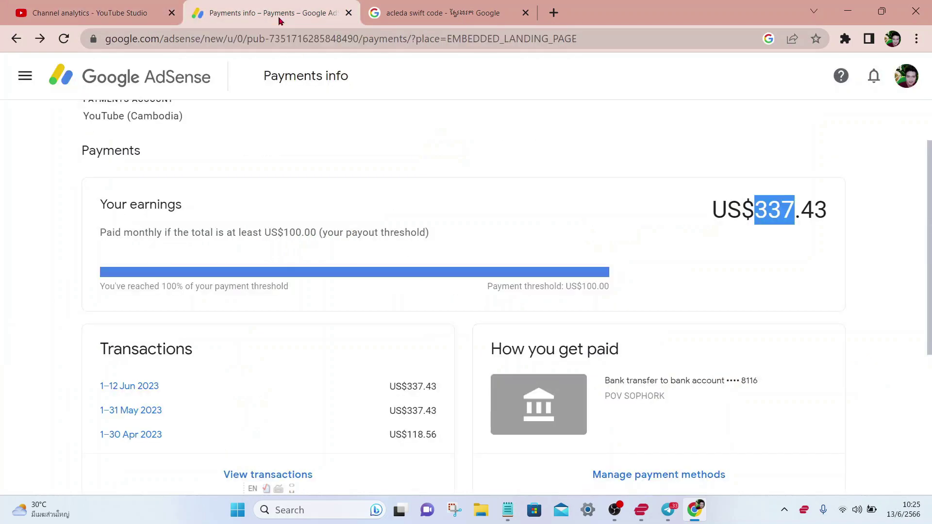
pyautogui.click(655, 221)
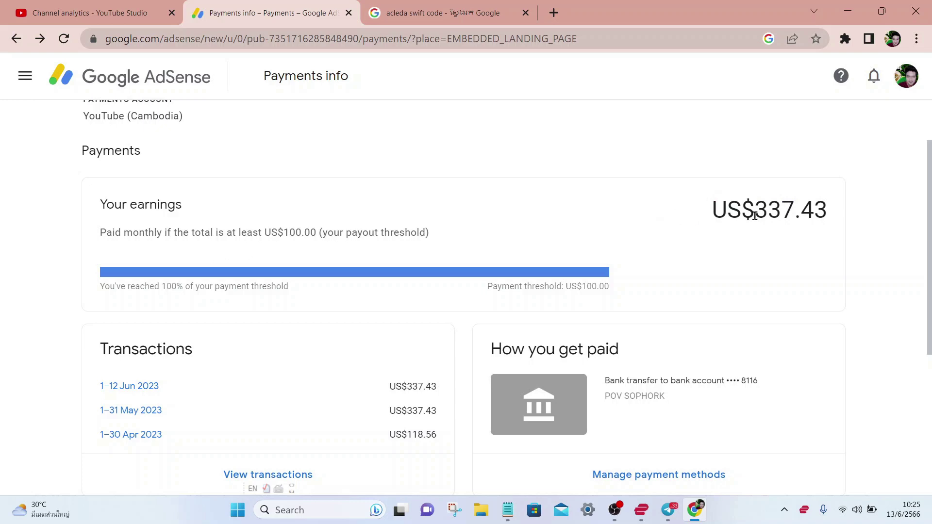
pyautogui.moveTo(754, 212); pyautogui.dragTo(799, 213)
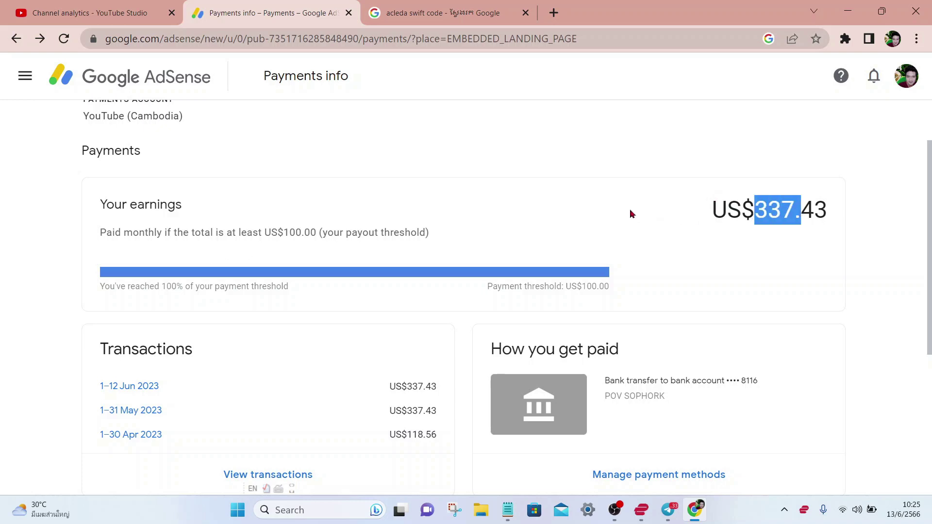
pyautogui.click(137, 16)
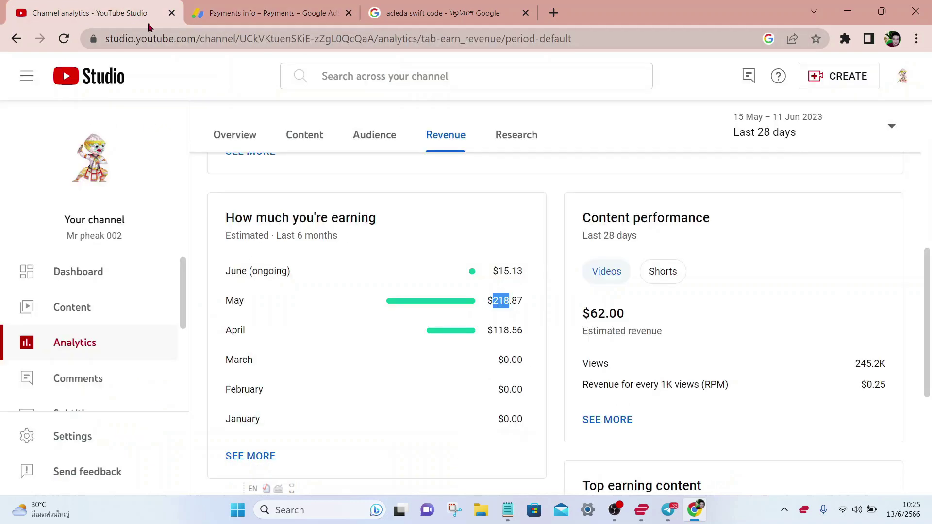
pyautogui.click(466, 305)
pyautogui.moveTo(495, 306); pyautogui.dragTo(509, 336)
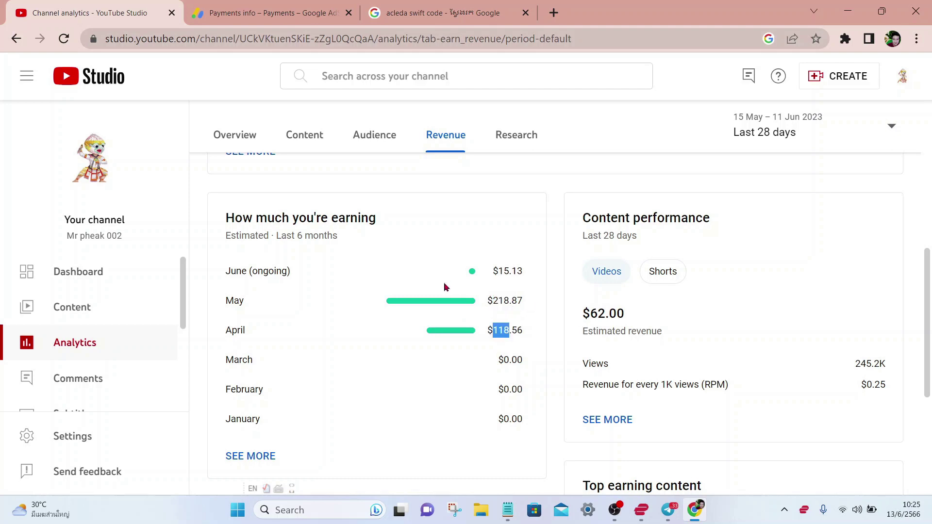
pyautogui.click(267, 12)
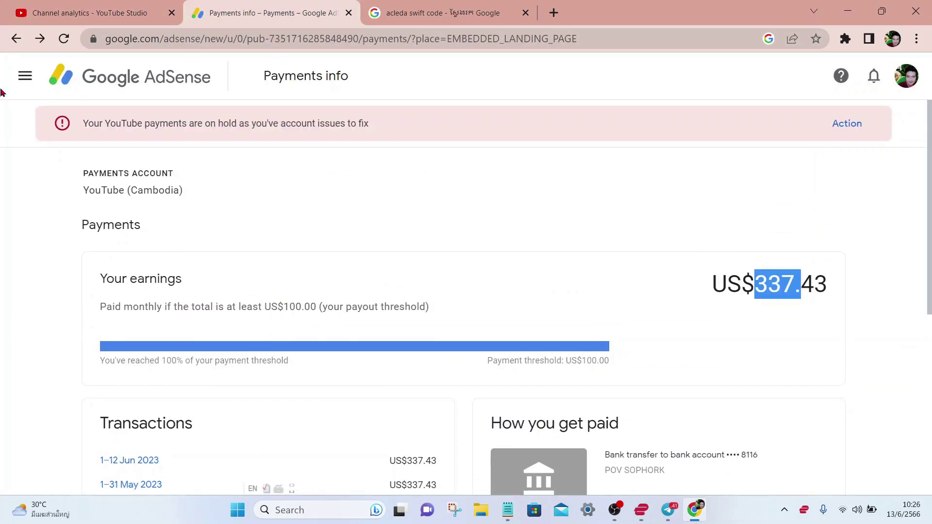
# Open AdSense for YouTube from the navigation menu and highlight the $337.43 balance.
pyautogui.click(25, 76)
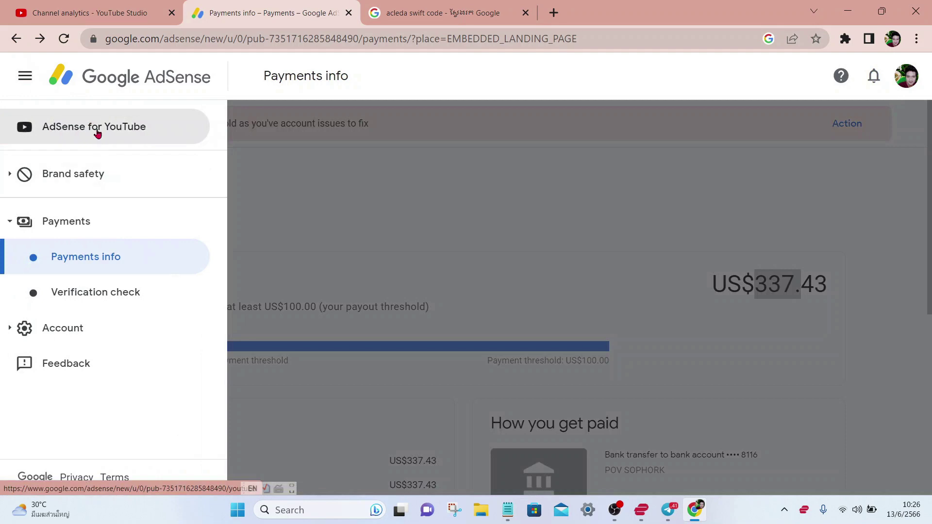
pyautogui.click(98, 133)
pyautogui.moveTo(140, 244); pyautogui.dragTo(183, 245)
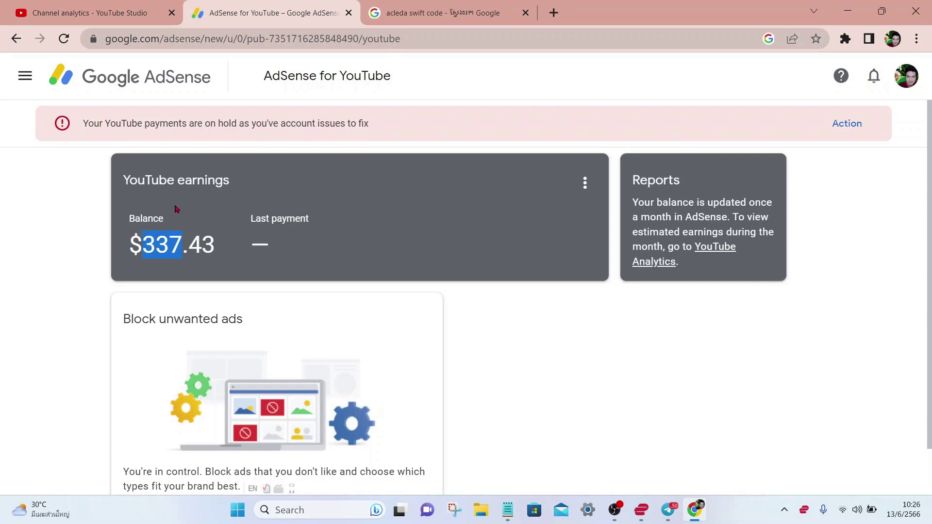
pyautogui.moveTo(143, 242); pyautogui.dragTo(179, 239)
pyautogui.click(162, 223)
pyautogui.click(84, 12)
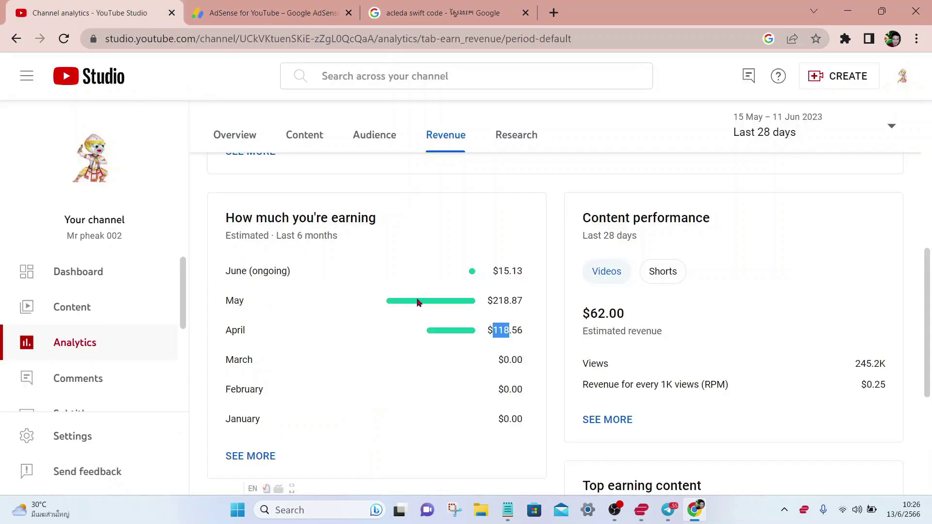
pyautogui.click(217, 10)
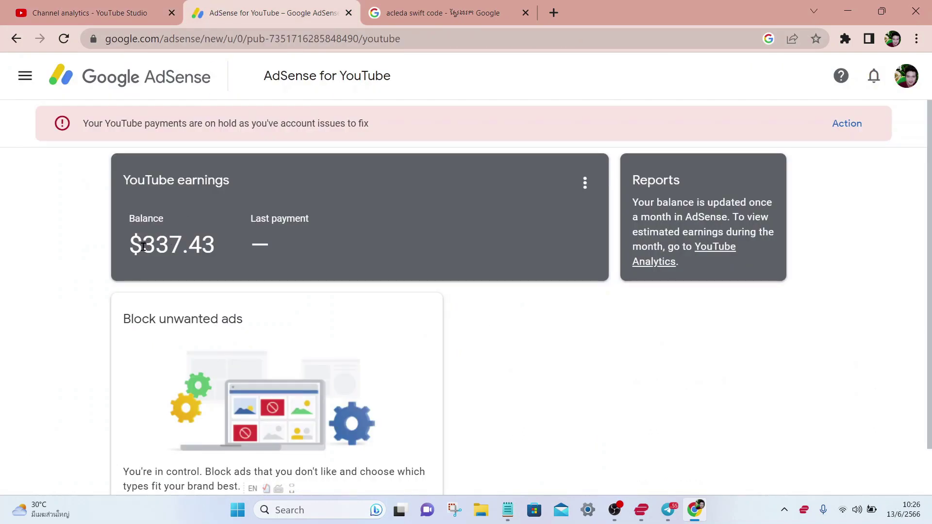
pyautogui.moveTo(144, 246); pyautogui.dragTo(178, 241)
pyautogui.click(99, 213)
pyautogui.moveTo(146, 244); pyautogui.dragTo(207, 245)
pyautogui.moveTo(252, 241); pyautogui.dragTo(280, 247)
pyautogui.click(129, 13)
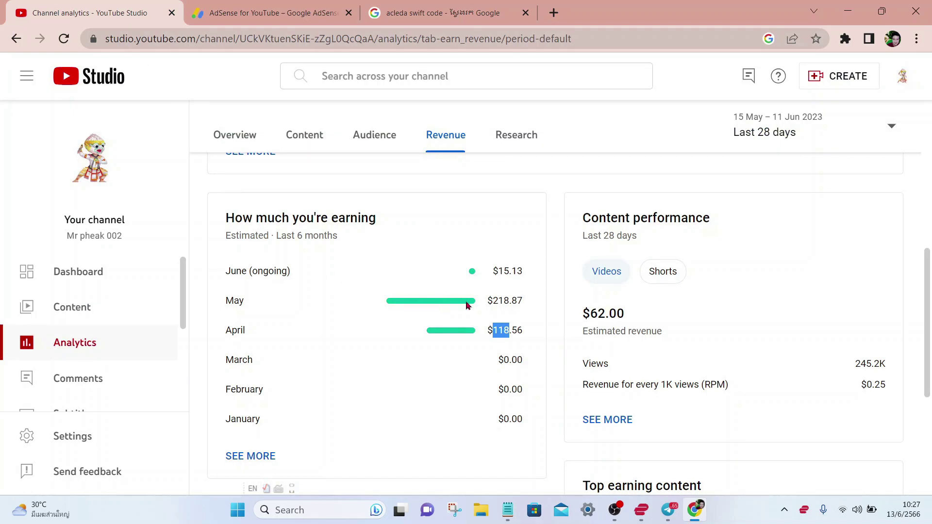
pyautogui.click(429, 284)
pyautogui.moveTo(487, 301); pyautogui.dragTo(523, 302)
pyautogui.click(246, 21)
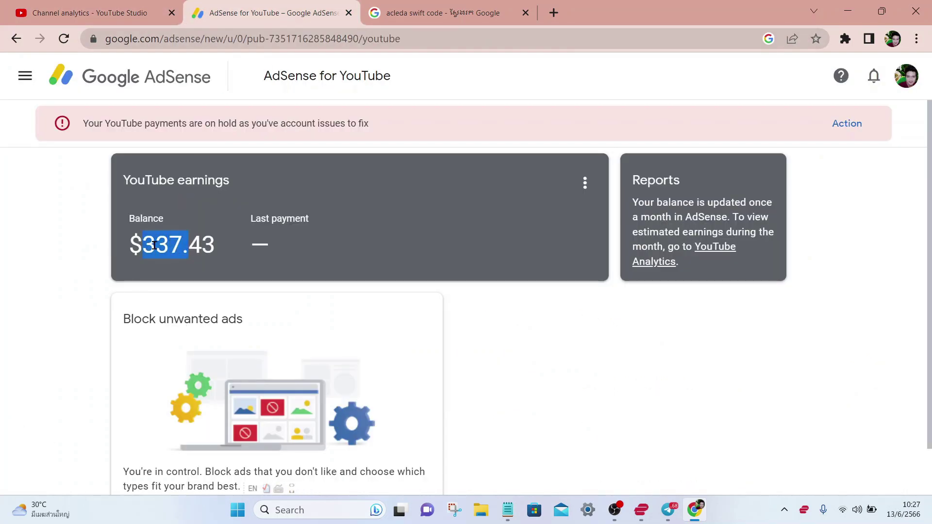
pyautogui.moveTo(153, 245); pyautogui.dragTo(254, 244)
pyautogui.doubleClick(260, 240)
pyautogui.moveTo(141, 245); pyautogui.dragTo(212, 246)
pyautogui.click(52, 172)
pyautogui.click(126, 18)
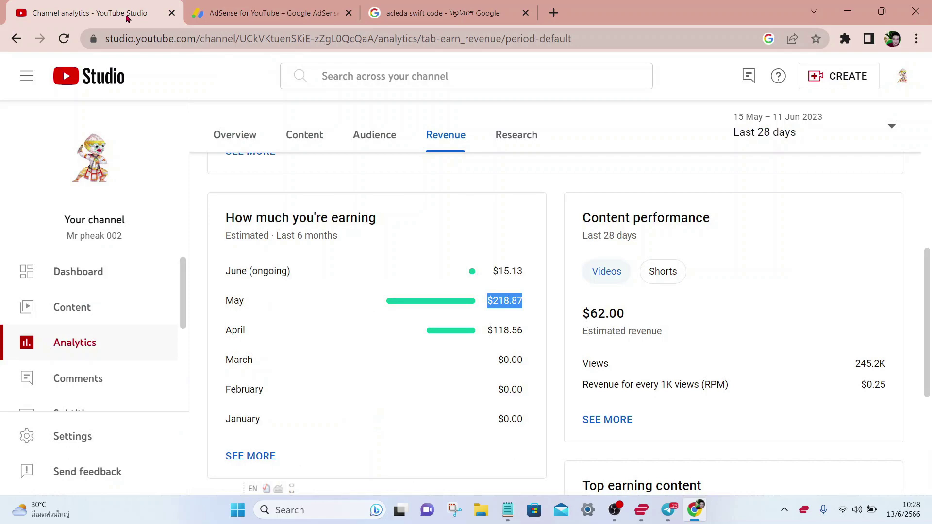
pyautogui.click(446, 220)
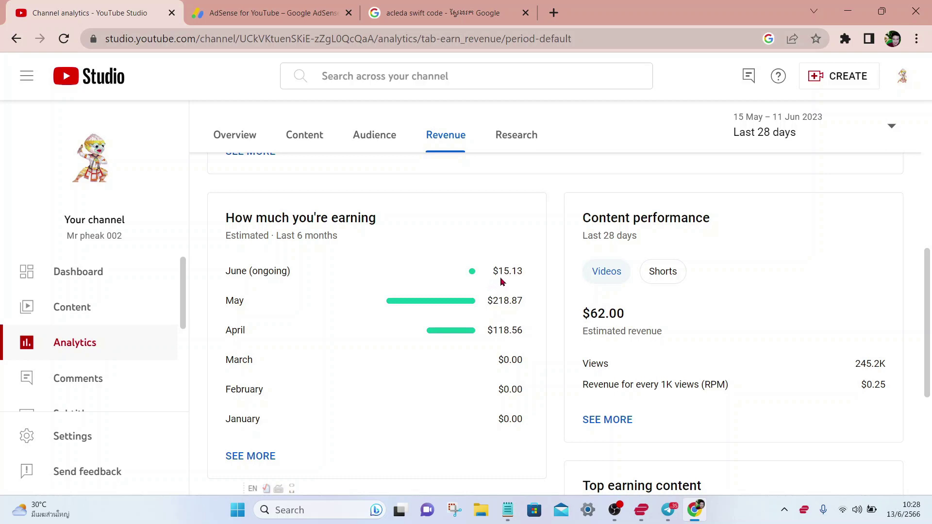
pyautogui.moveTo(500, 273)
pyautogui.mouseDown()
pyautogui.moveTo(518, 271)
pyautogui.moveTo(505, 276)
pyautogui.mouseUp()
pyautogui.click(459, 260)
pyautogui.moveTo(498, 272); pyautogui.dragTo(512, 274)
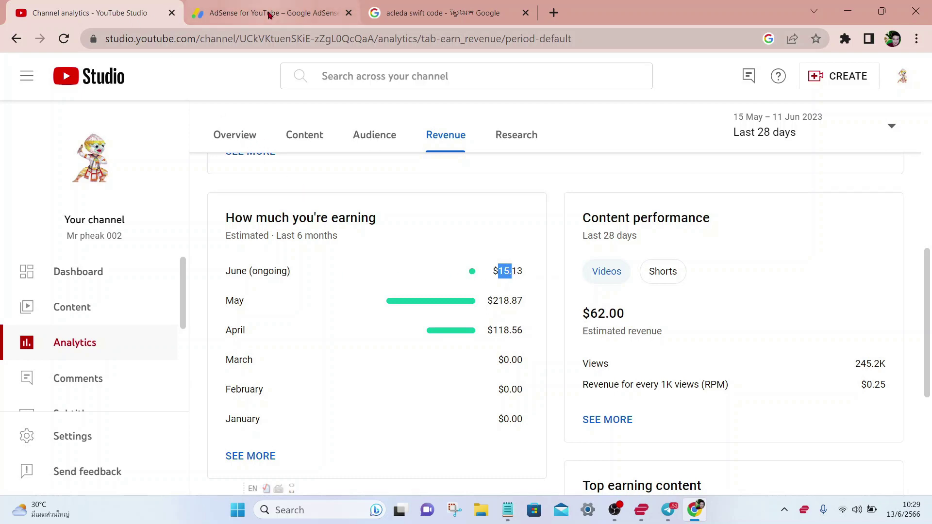
pyautogui.moveTo(237, 15)
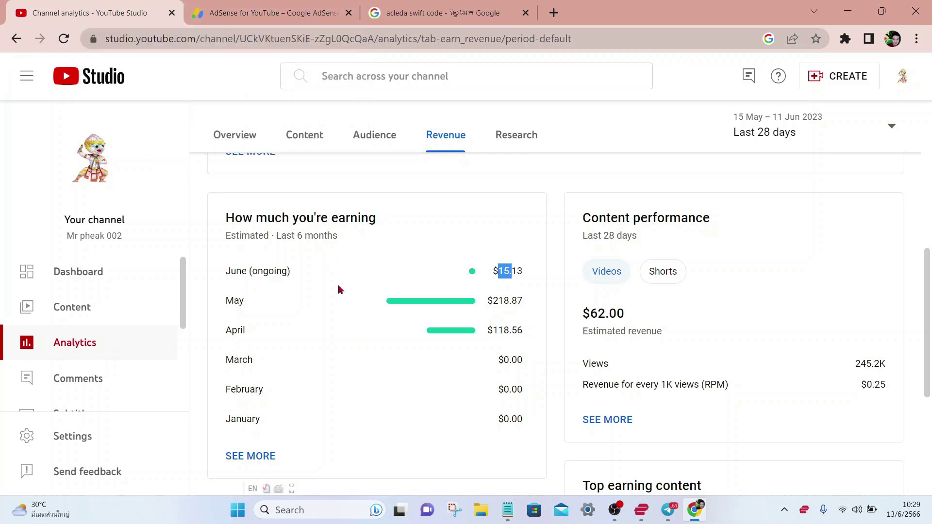
pyautogui.click(245, 14)
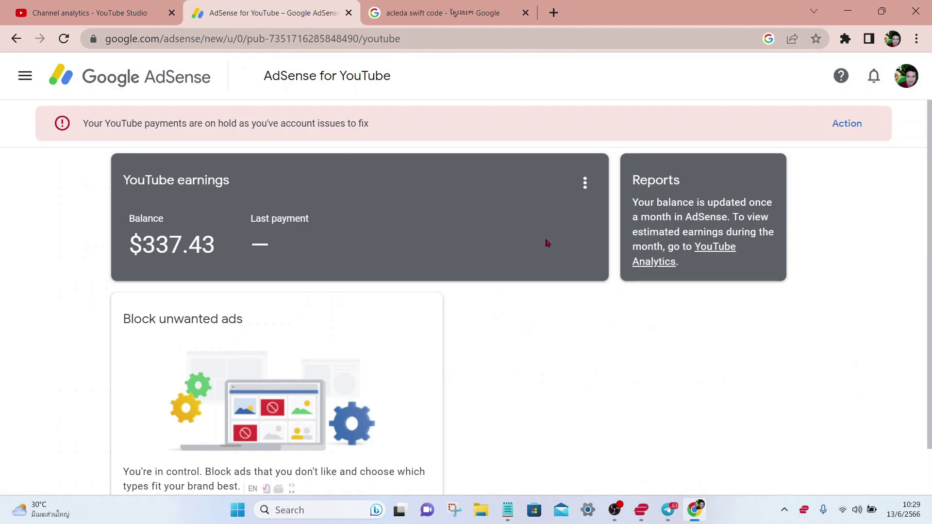
pyautogui.scroll(-1, 543, 369)
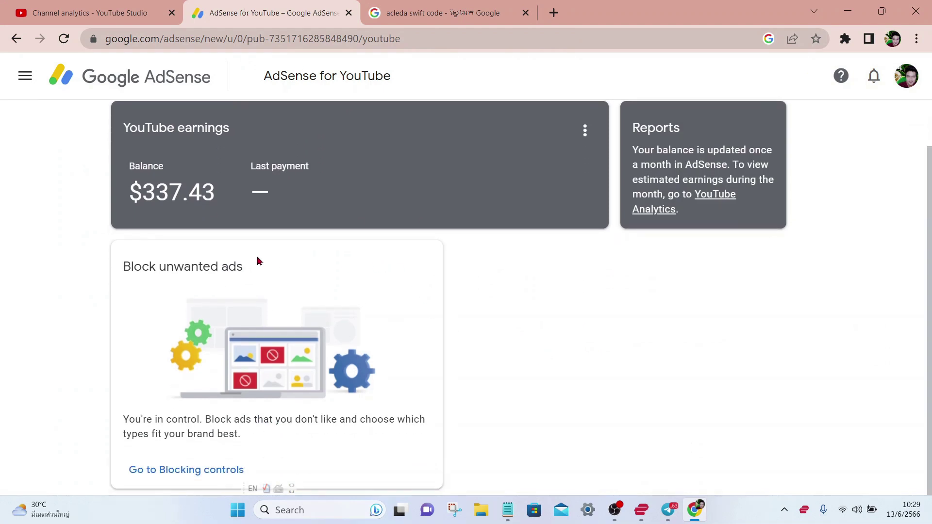
pyautogui.moveTo(141, 189); pyautogui.dragTo(217, 194)
pyautogui.moveTo(252, 192); pyautogui.dragTo(265, 192)
pyautogui.doubleClick(253, 191)
pyautogui.click(102, 14)
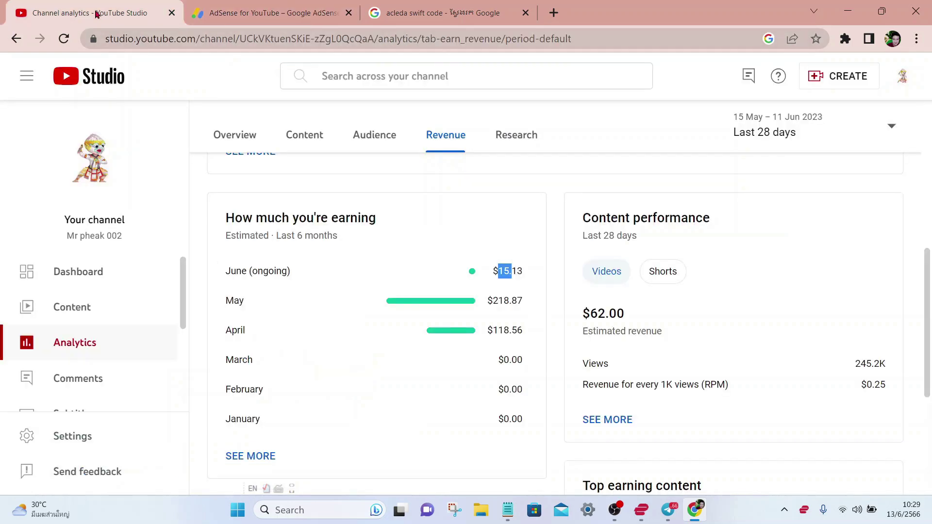
pyautogui.moveTo(290, 12)
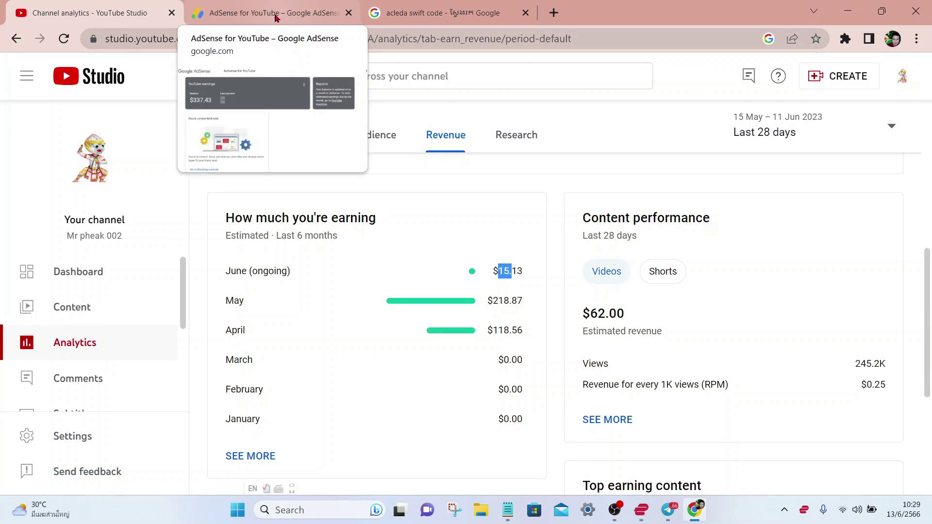
pyautogui.click(275, 18)
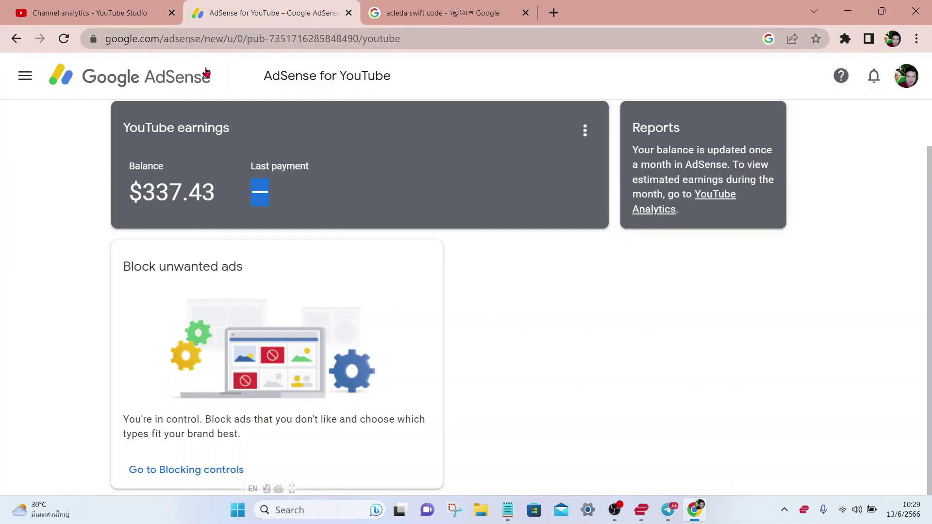
pyautogui.click(63, 160)
pyautogui.moveTo(142, 192); pyautogui.dragTo(222, 202)
# Close the 'acleda swift code' Google search results tab.
pyautogui.click(402, 16)
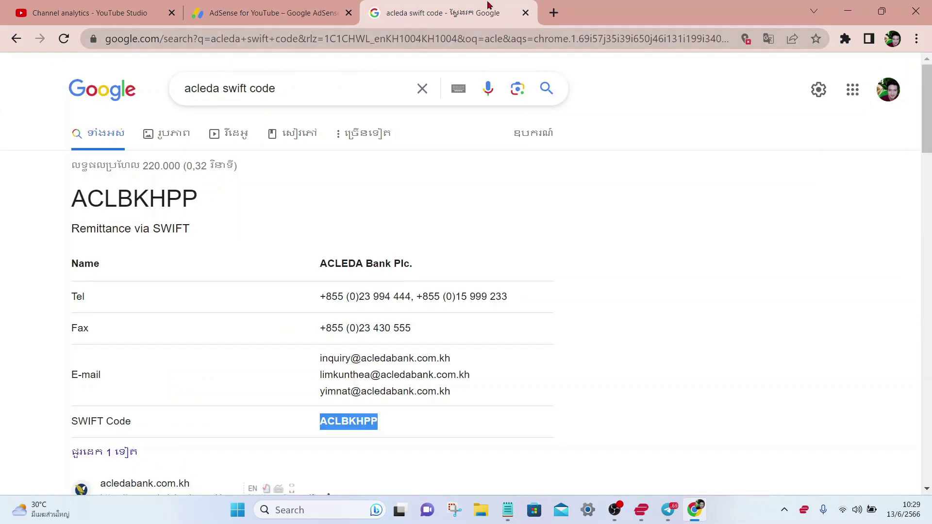
pyautogui.click(526, 13)
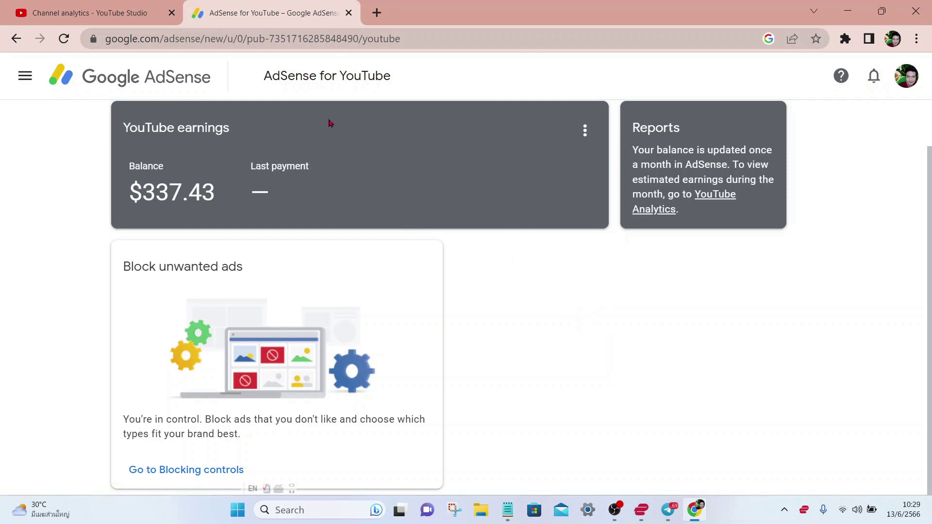
# Back in YouTube Studio, highlight the $62.00 estimated revenue figure.
pyautogui.click(84, 13)
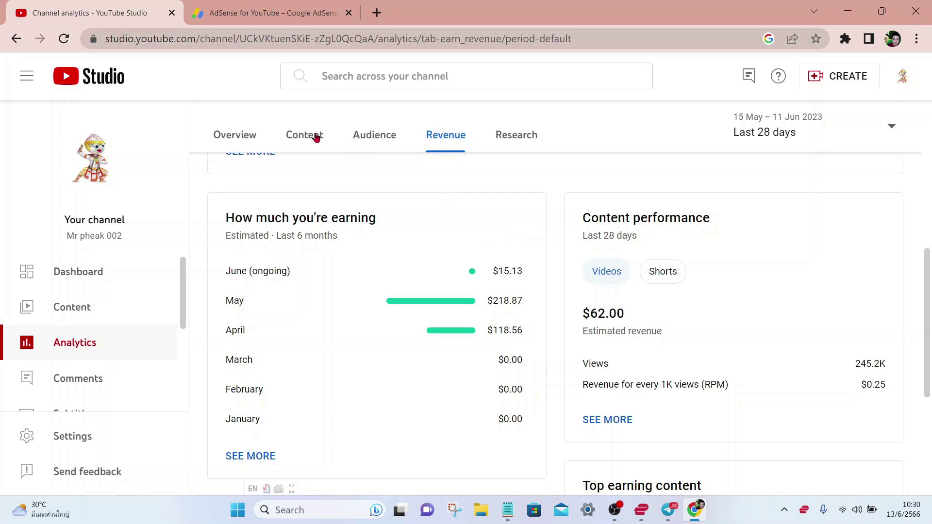
pyautogui.scroll(4, 407, 295)
pyautogui.scroll(2, 407, 295)
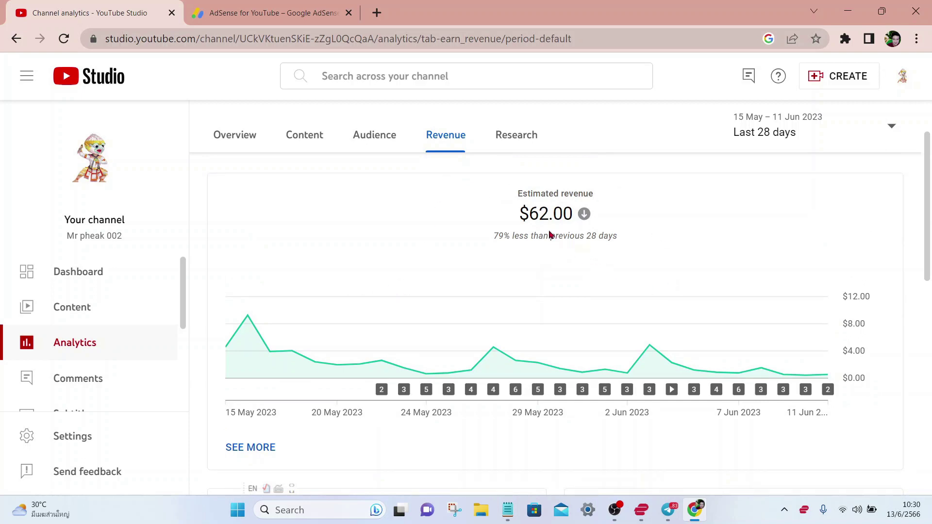
pyautogui.moveTo(532, 217)
pyautogui.moveTo(530, 216); pyautogui.dragTo(549, 218)
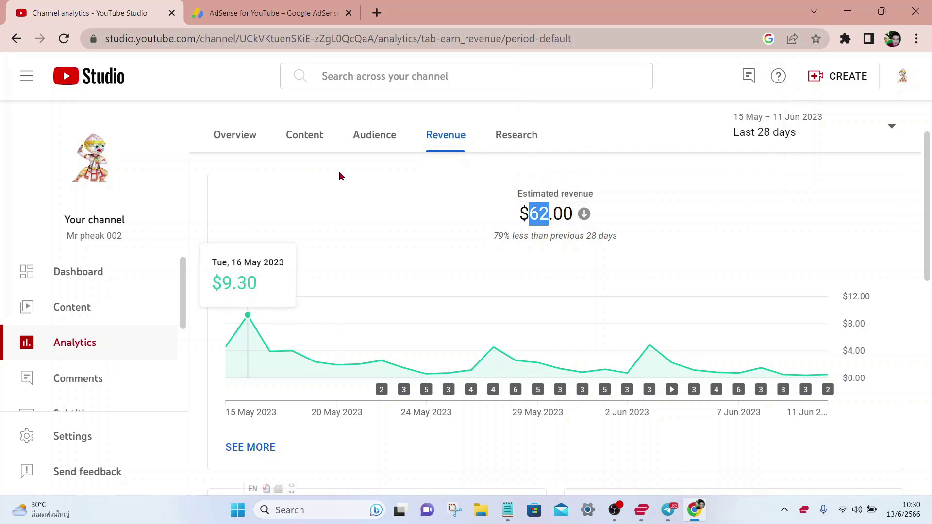
# Open the Analytics Overview and chart Estimated revenue for the last 28 days.
pyautogui.click(228, 145)
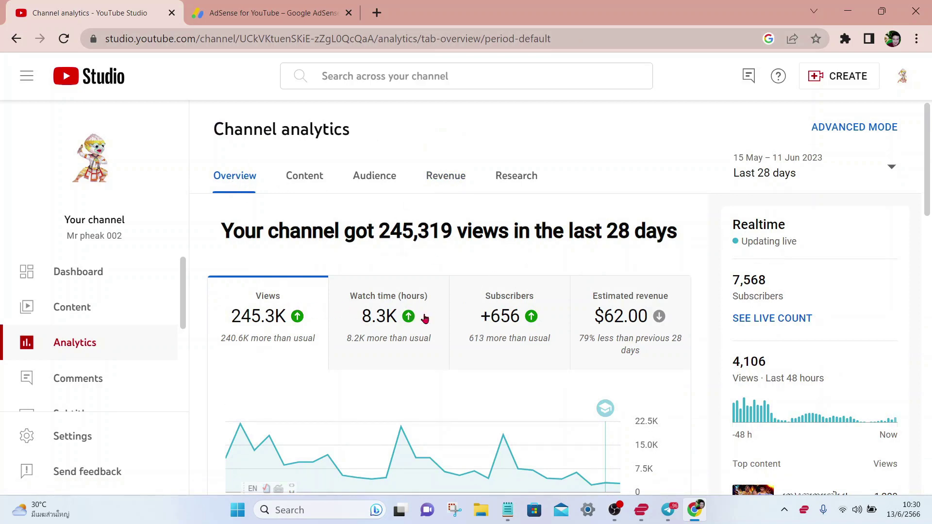
pyautogui.moveTo(616, 329)
pyautogui.click(607, 315)
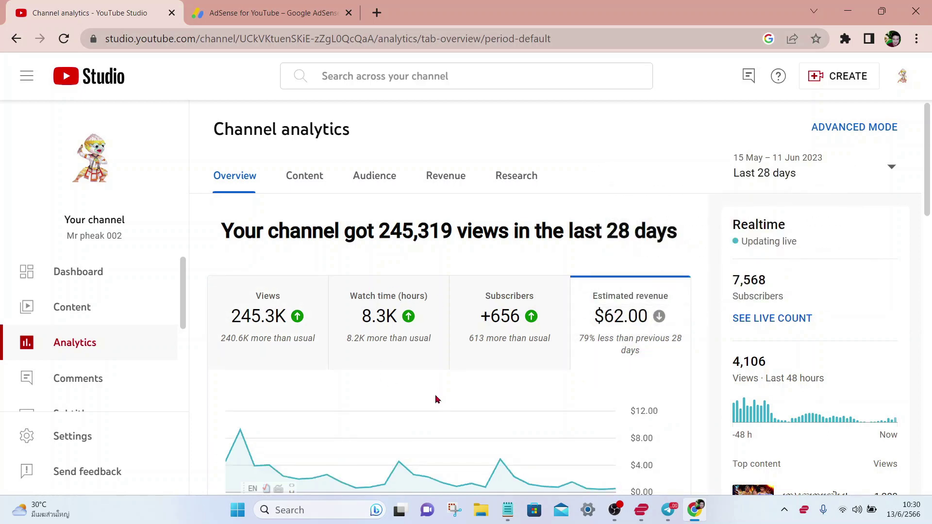
pyautogui.scroll(-1, 433, 394)
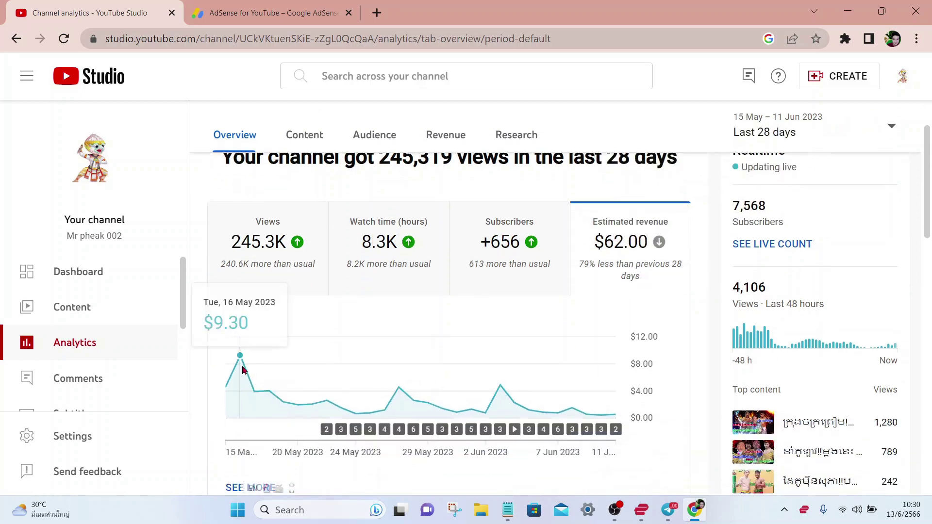
pyautogui.moveTo(250, 378)
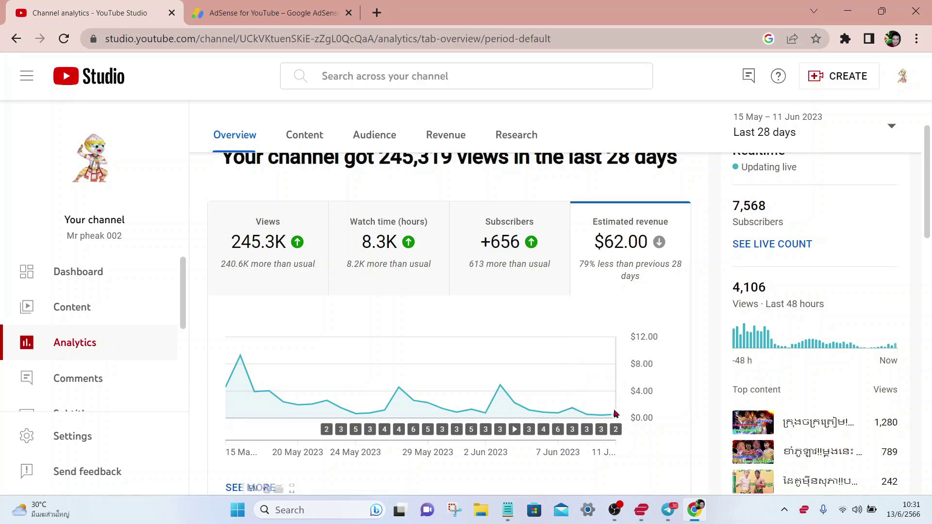
pyautogui.moveTo(617, 419)
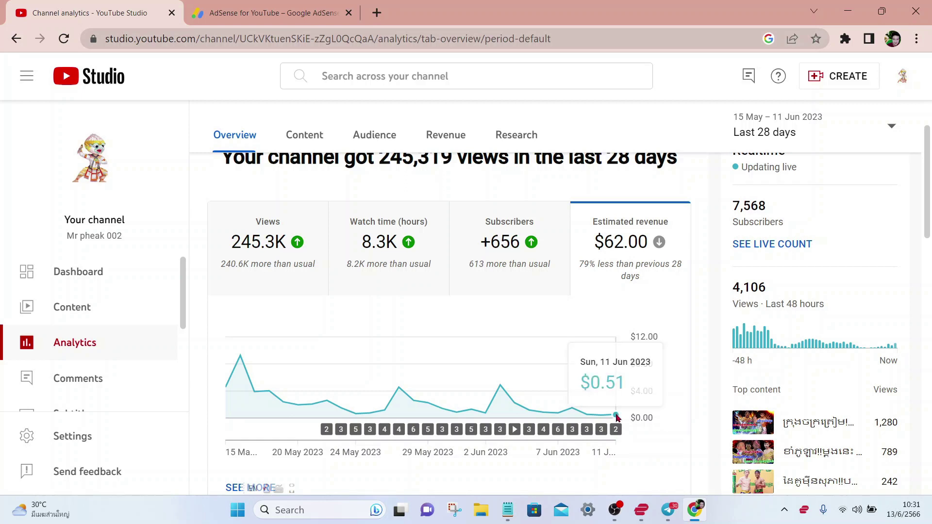